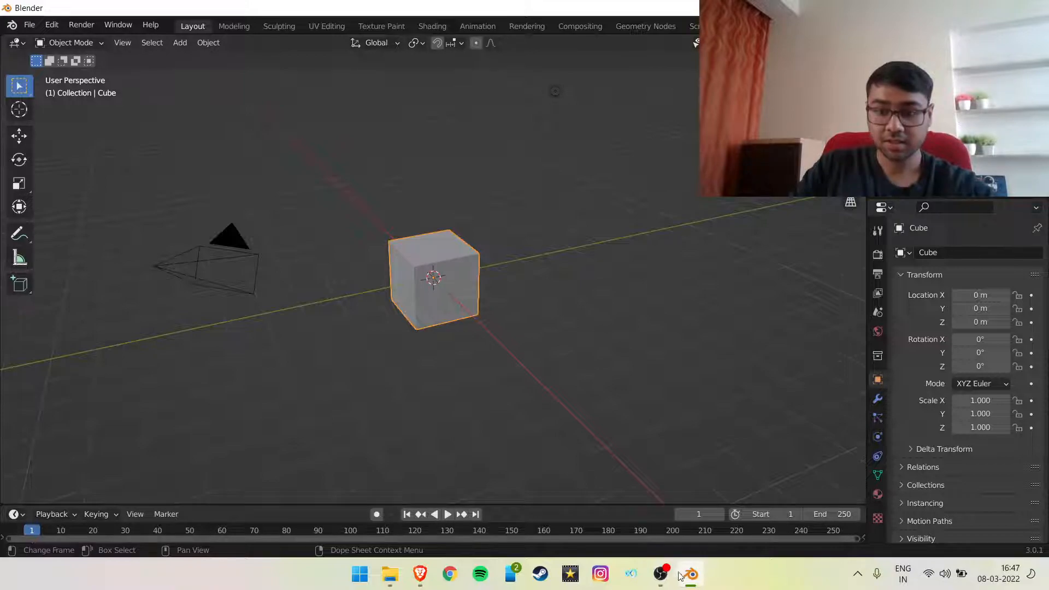
click(660, 573)
click(967, 8)
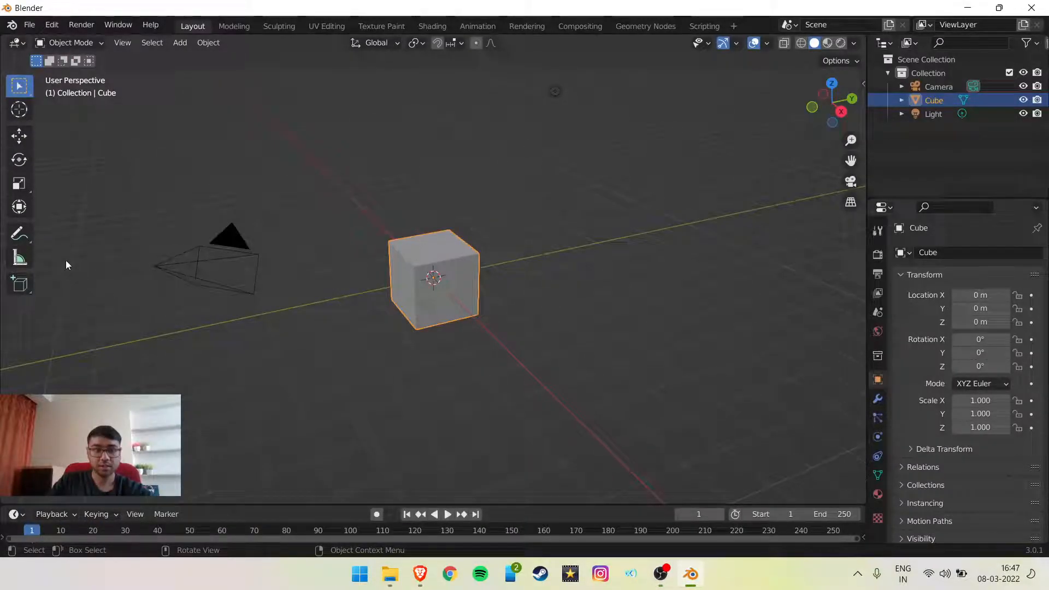
Step: Stretch the default cube along the X axis into a long bar, to an X scale of about 8.687
click(19, 184)
drag(454, 304, 663, 500)
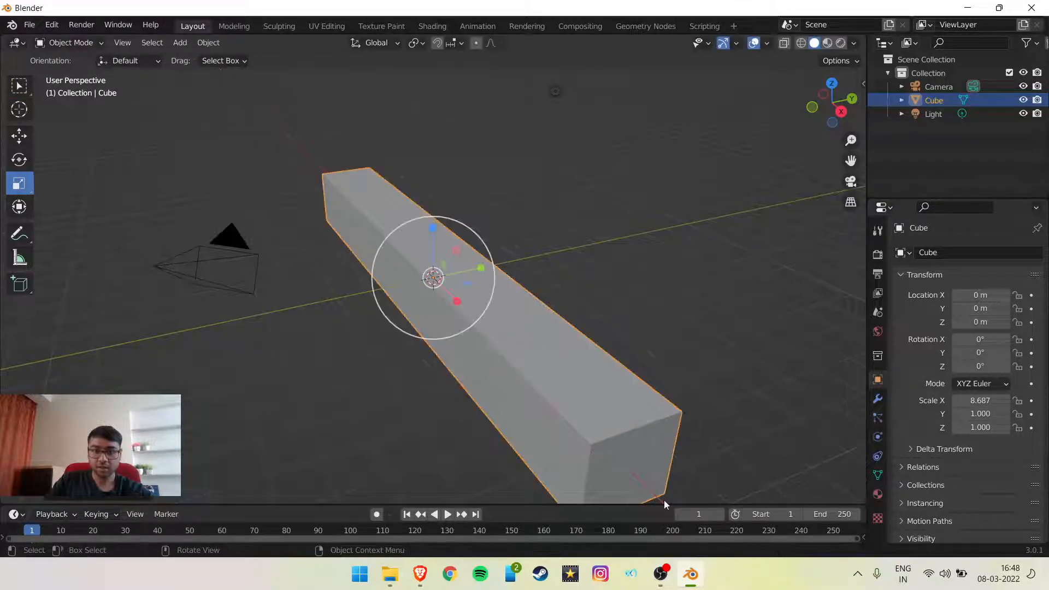
scroll(639, 475, down, 5)
scroll(475, 377, up, 2)
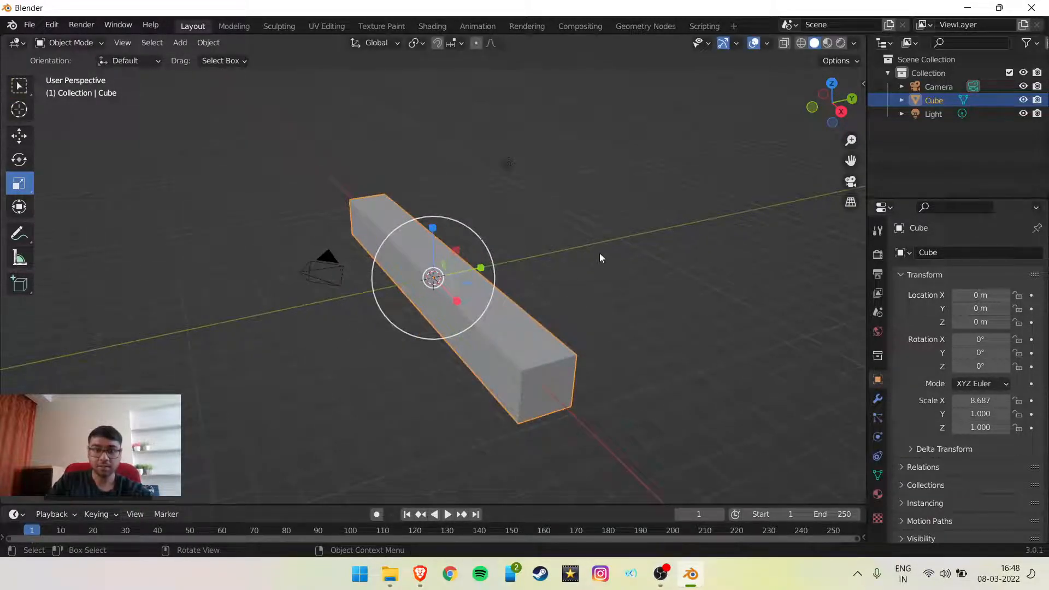
Step: Add a plane mesh and scale it into a floor, about 7.348 along Y and 10.271 along X
click(175, 46)
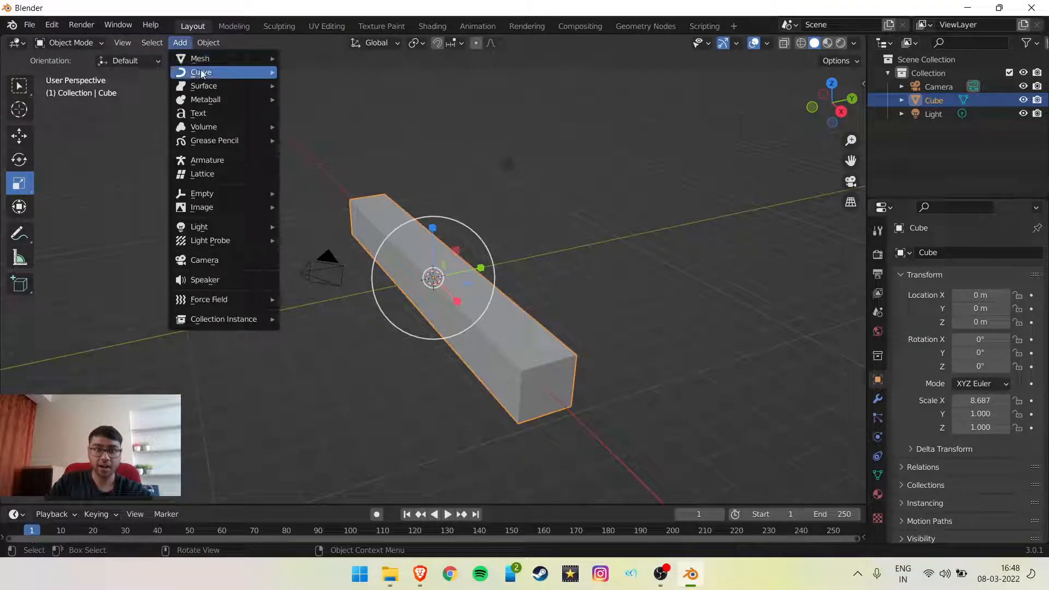
mouse_move(207, 73)
click(298, 59)
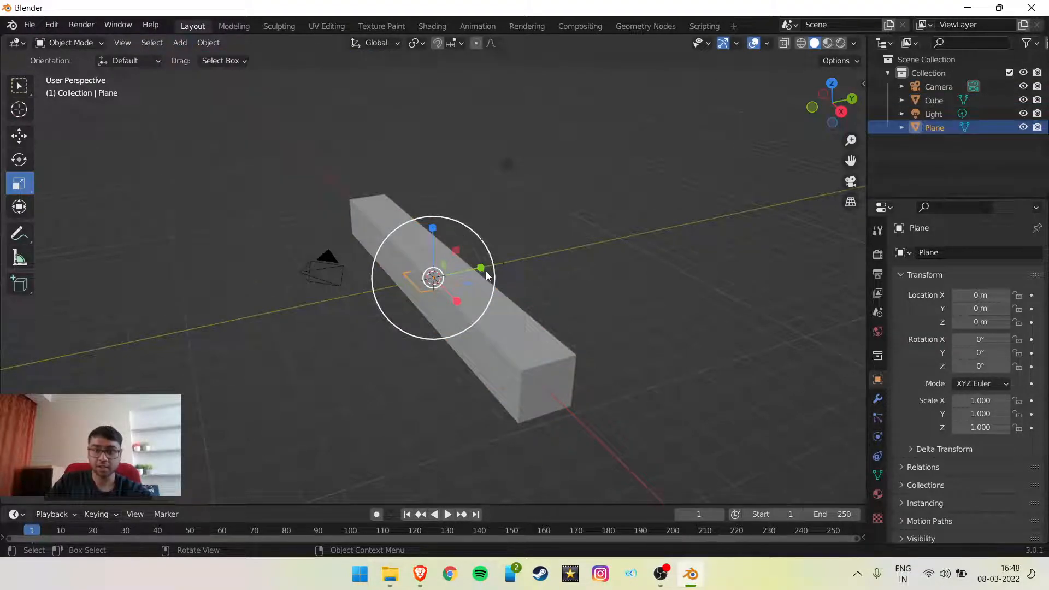
drag(481, 268, 812, 176)
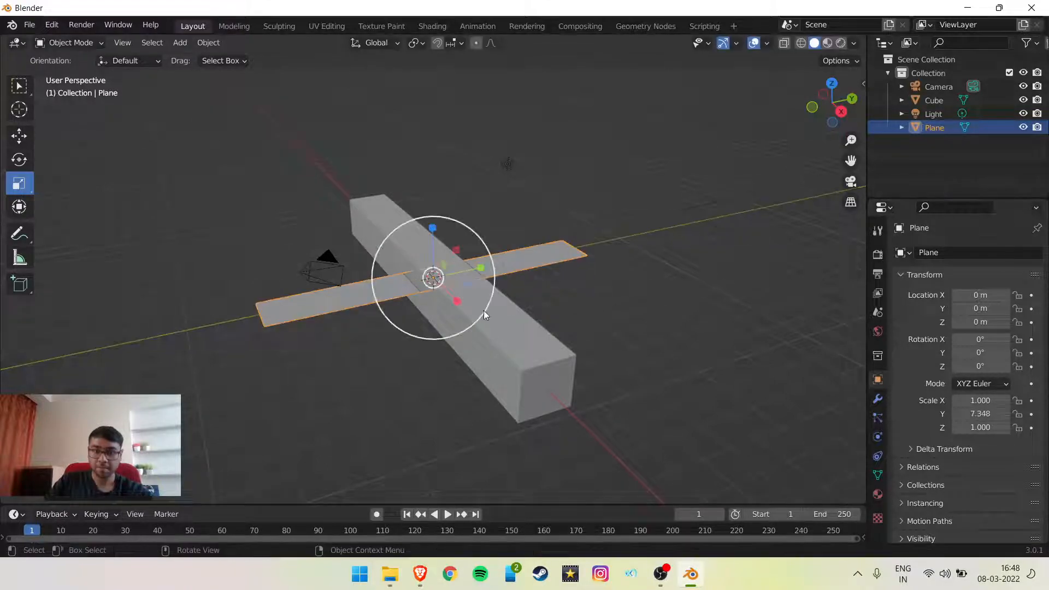
drag(456, 300, 565, 399)
drag(617, 448, 662, 168)
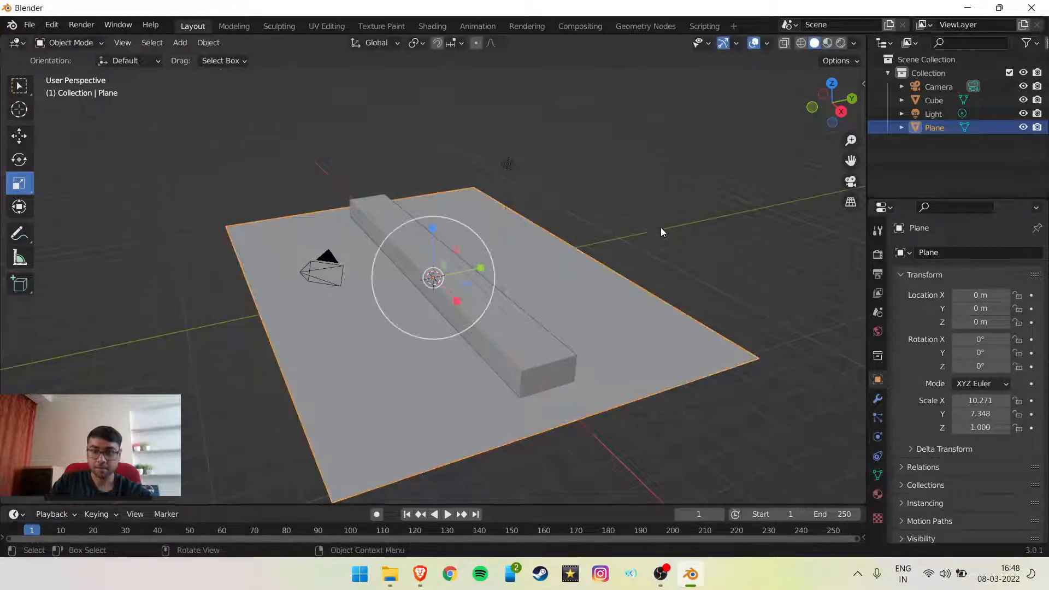
Step: Move the floor plane down along Z with snapping on so it sits at the underside of the long bar
drag(826, 118, 785, 85)
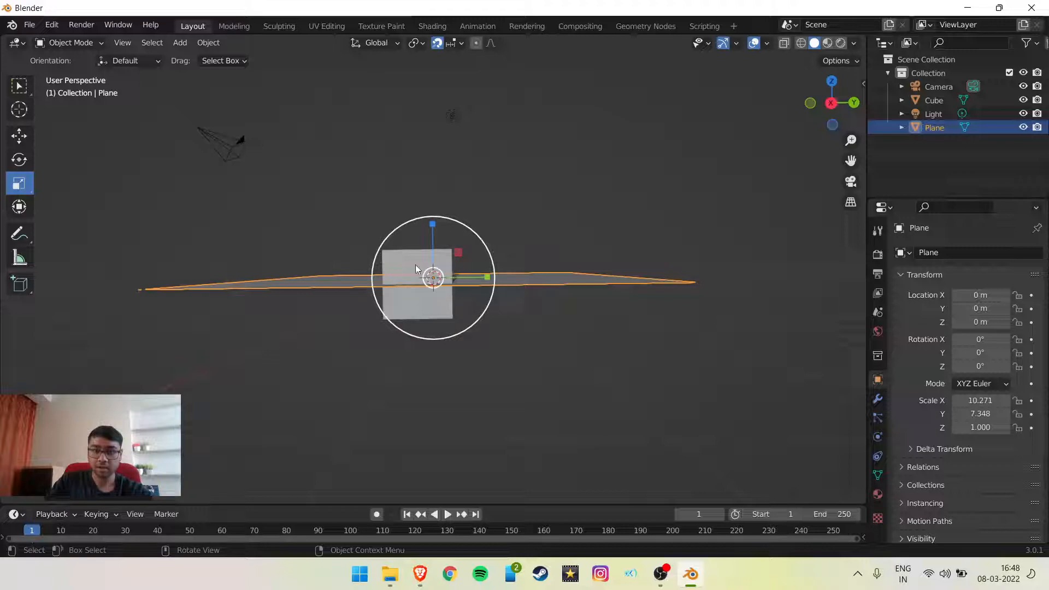
click(403, 252)
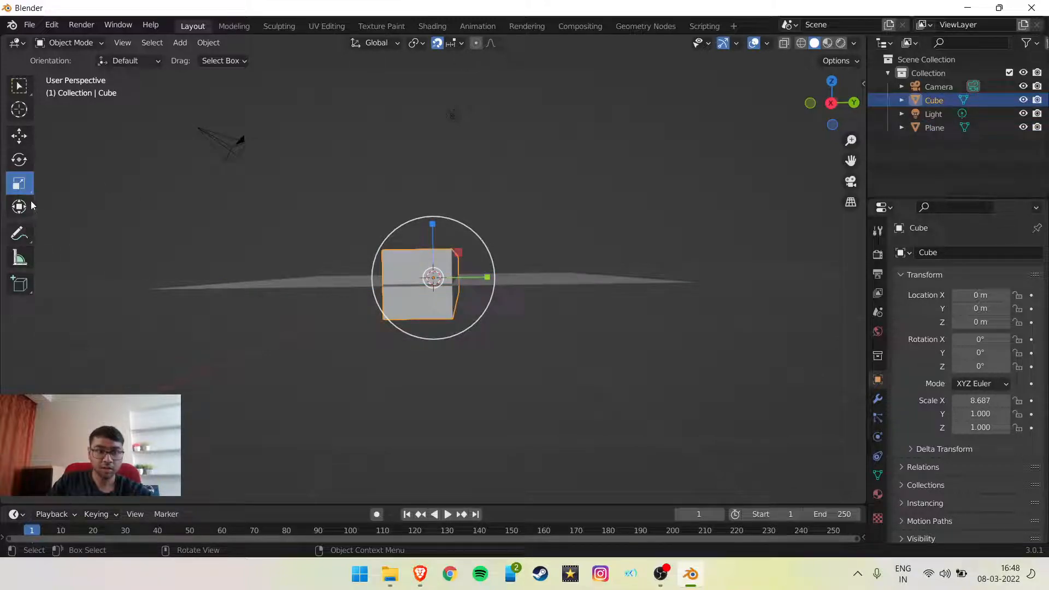
click(286, 286)
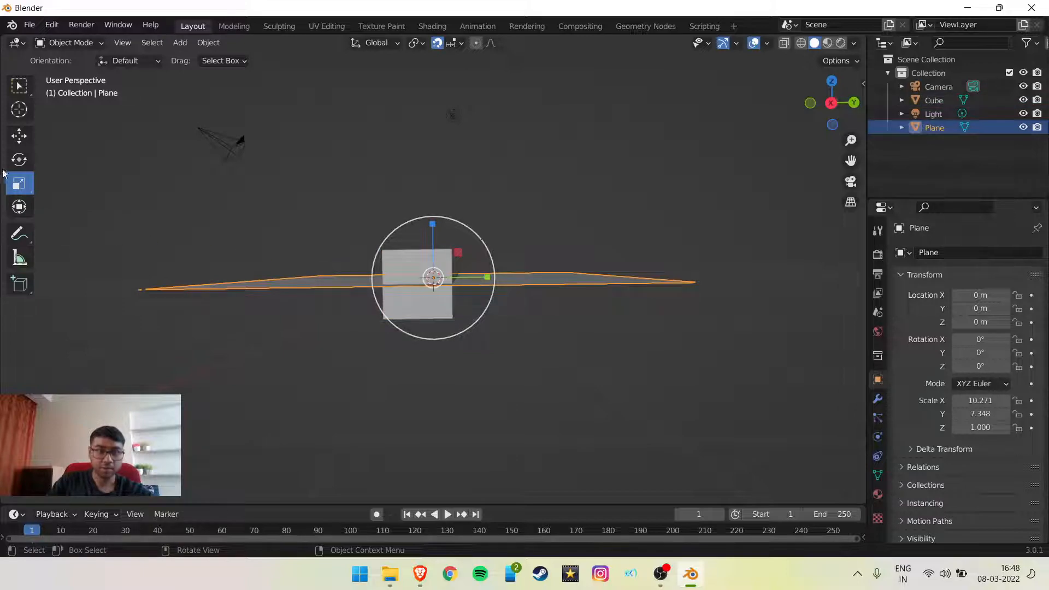
click(18, 136)
drag(432, 229, 433, 261)
Step: Move the long bar along the Y axis to 6 m, near the edge of the floor plane
drag(813, 122, 816, 138)
click(446, 283)
drag(491, 277, 628, 274)
drag(813, 120, 705, 163)
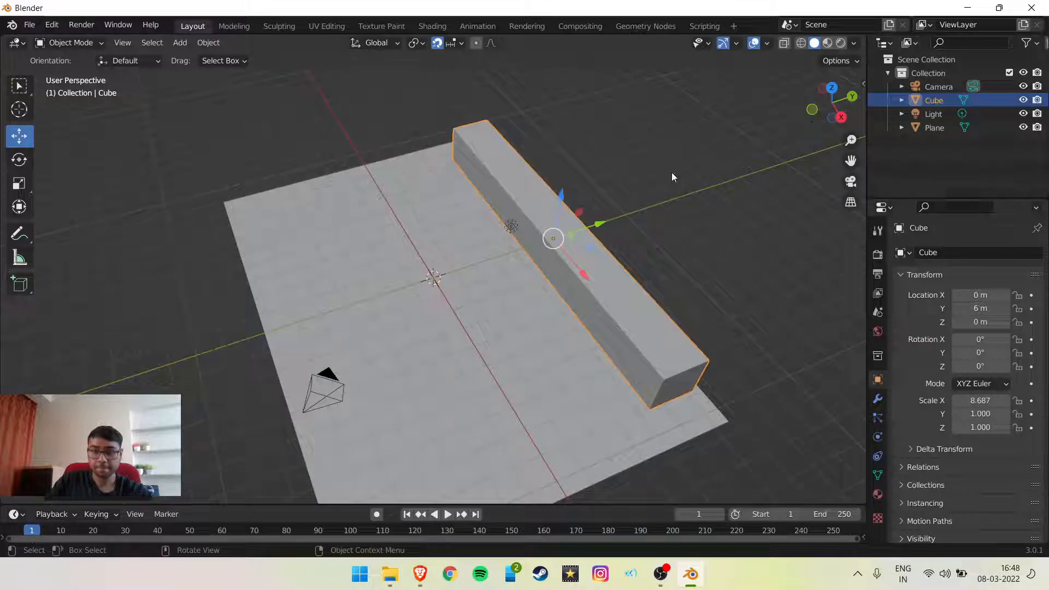
scroll(617, 180, down, 2)
scroll(557, 201, up, 1)
drag(825, 126, 824, 125)
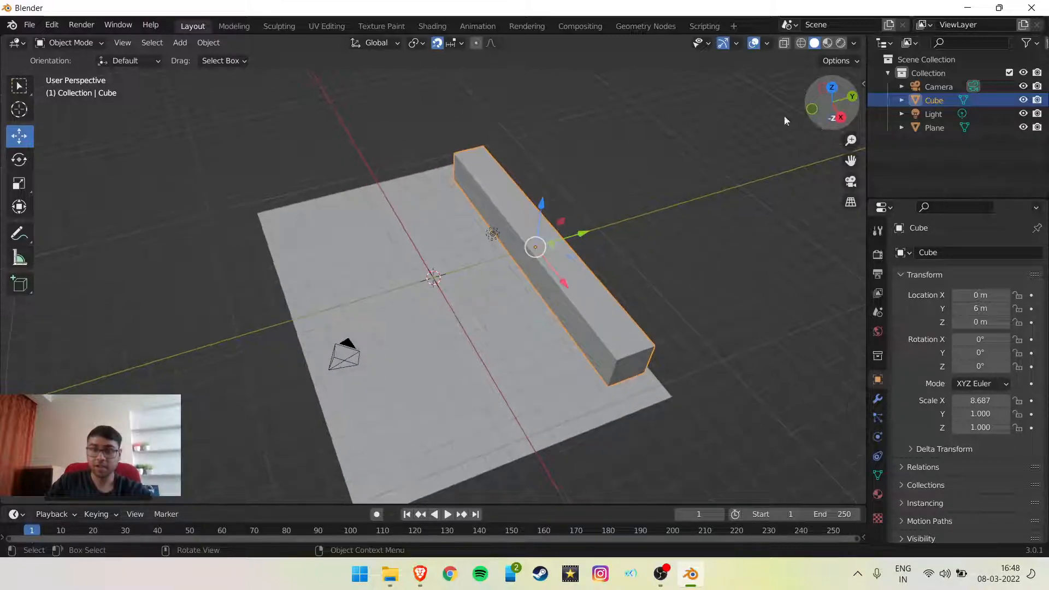
Step: Add a second cube, raise it to Z 5 m above the floor and shift it to Y -3 m
click(180, 42)
mouse_move(199, 60)
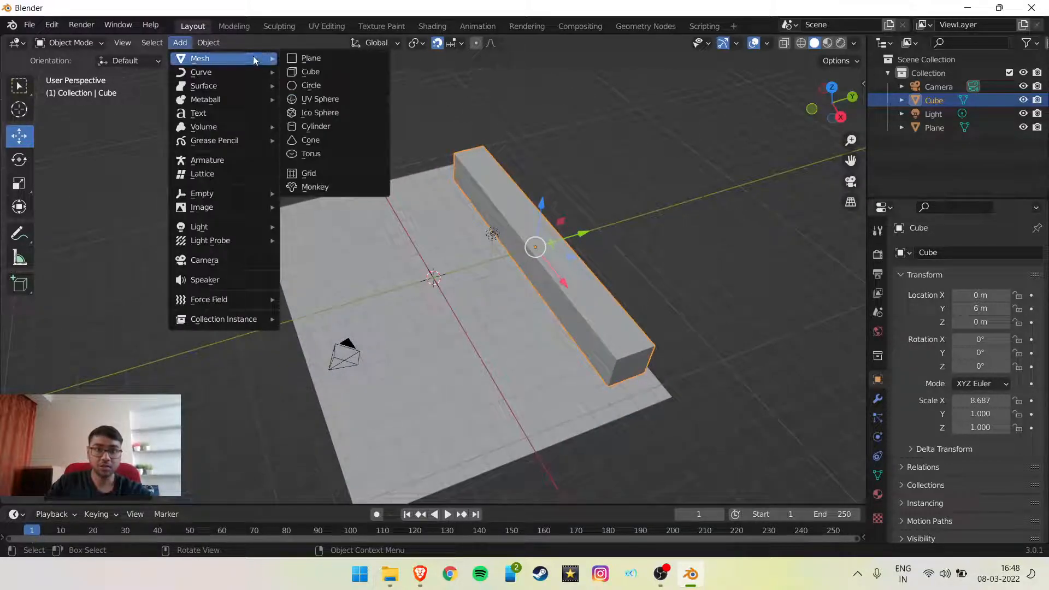
click(306, 73)
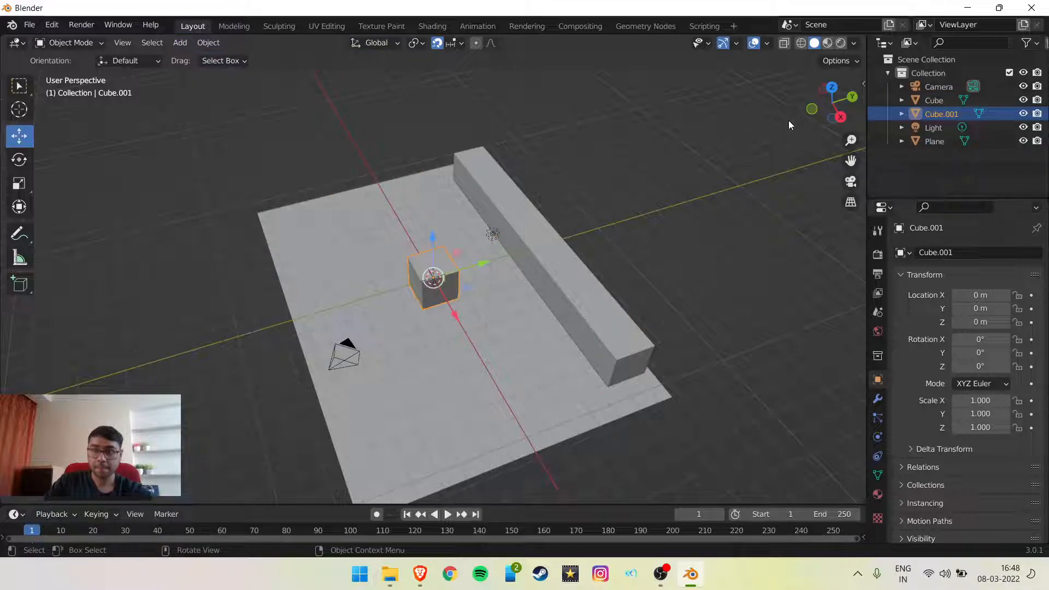
drag(827, 126, 581, 288)
drag(424, 218, 438, 114)
drag(489, 184, 424, 182)
Step: Scale the new cube down uniformly to about 0.517 and move it along Y to -5 m
key(s)
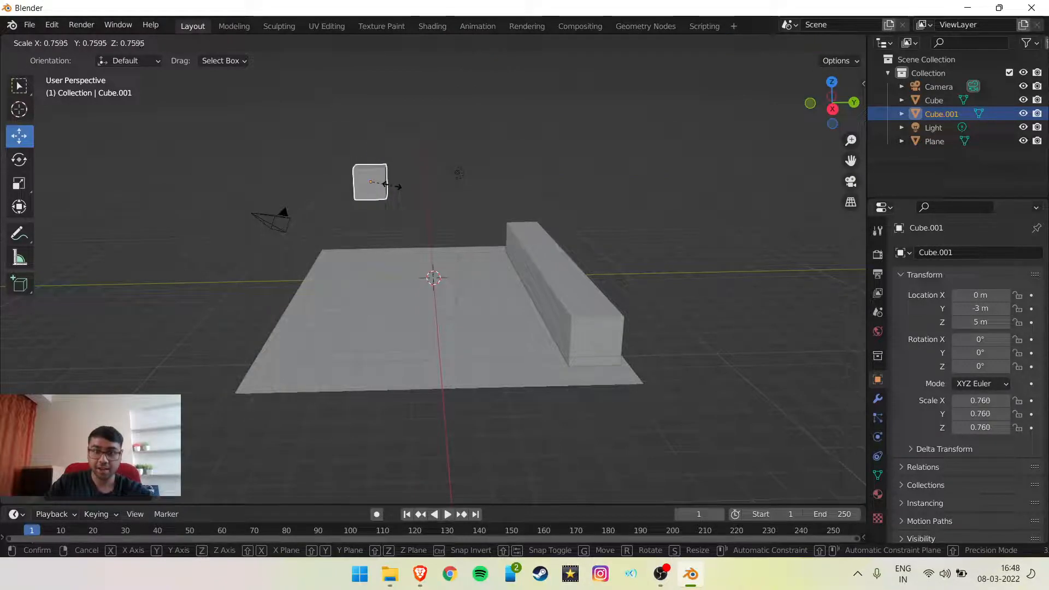
click(390, 187)
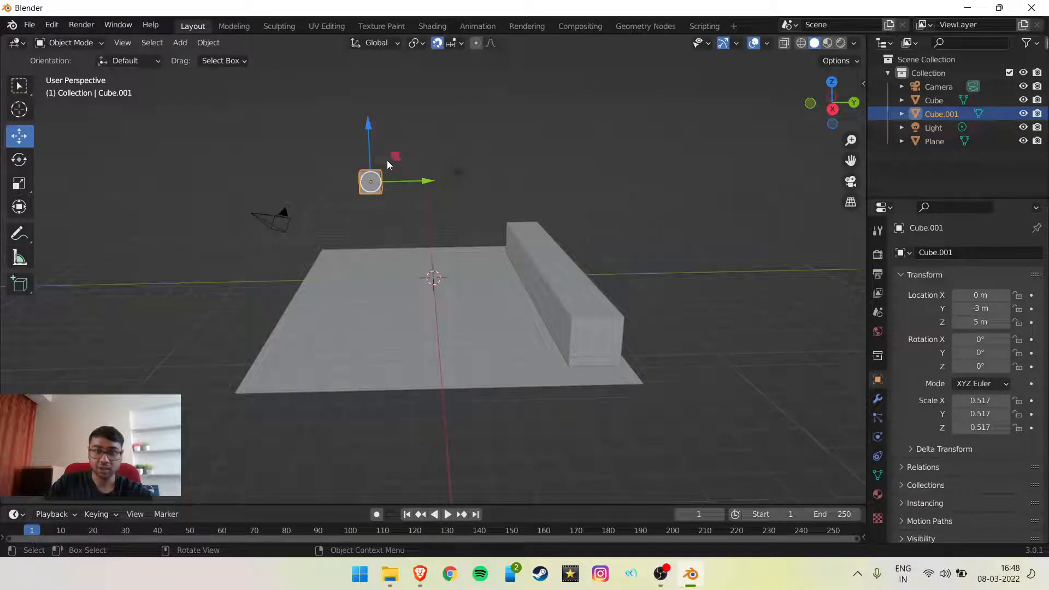
drag(410, 183, 385, 183)
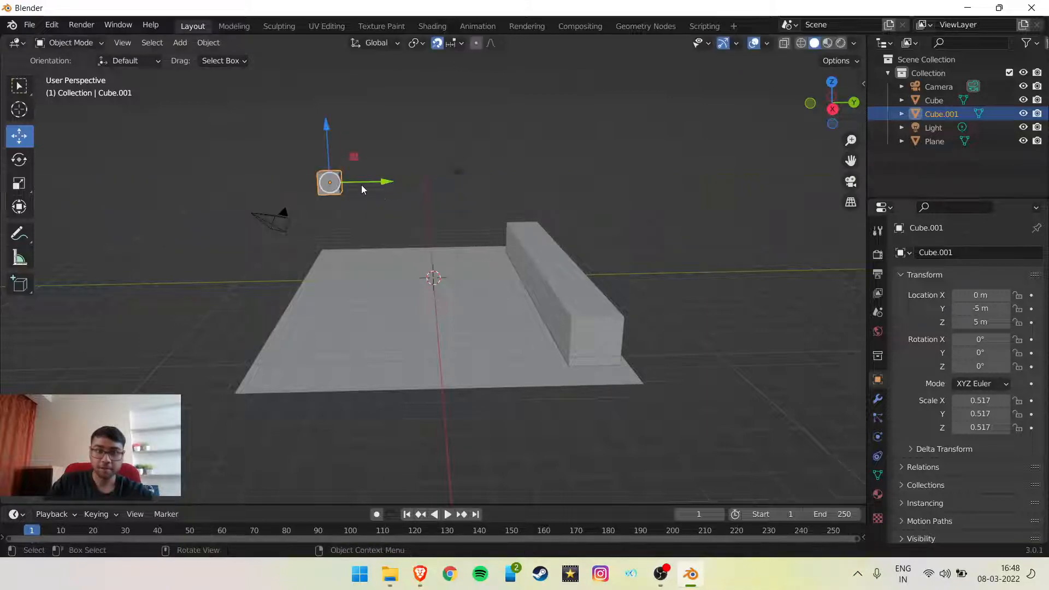
drag(804, 113, 818, 117)
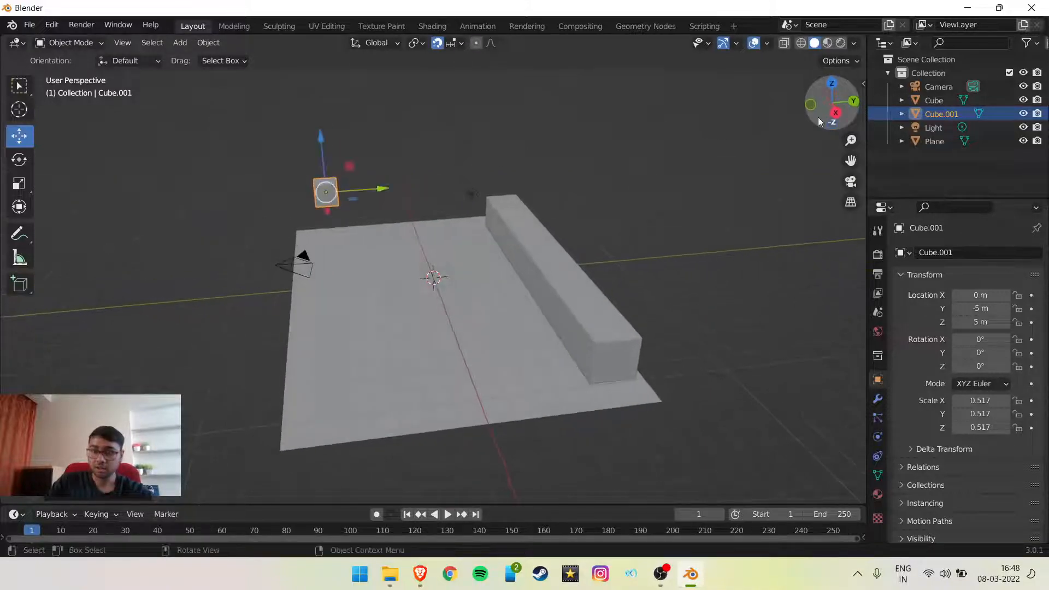
click(704, 301)
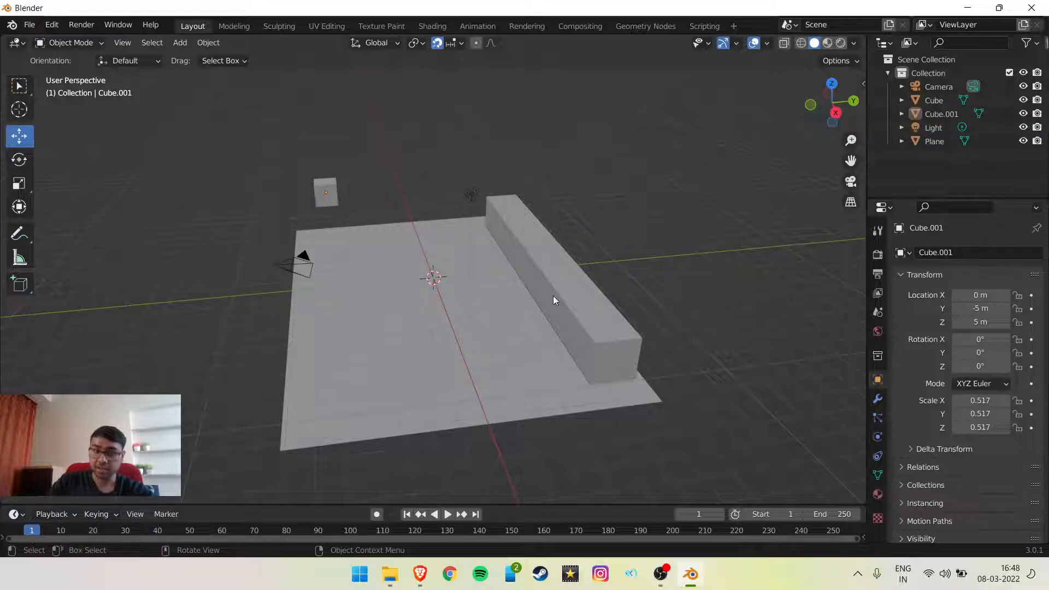
Step: Add rigid body physics to the small raised cube and set its mass to 20.6 kg
click(329, 203)
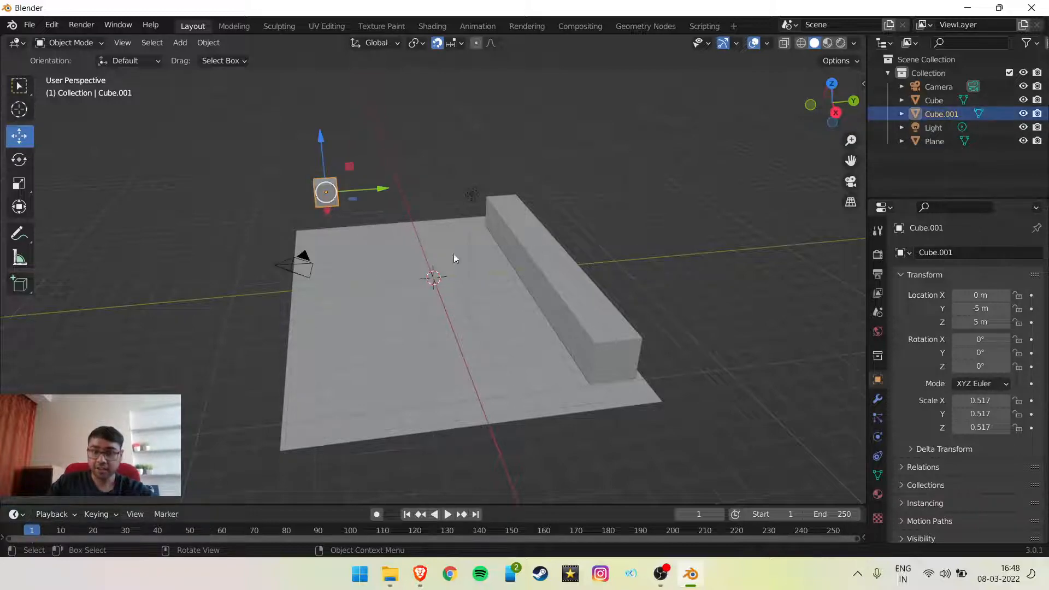
click(877, 438)
click(936, 338)
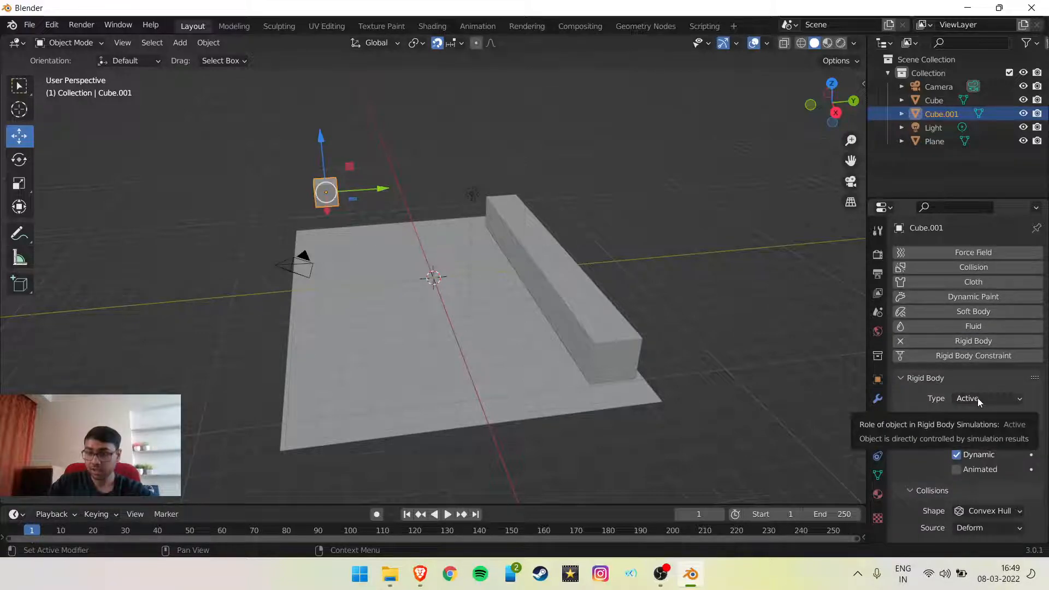
scroll(977, 397, down, 2)
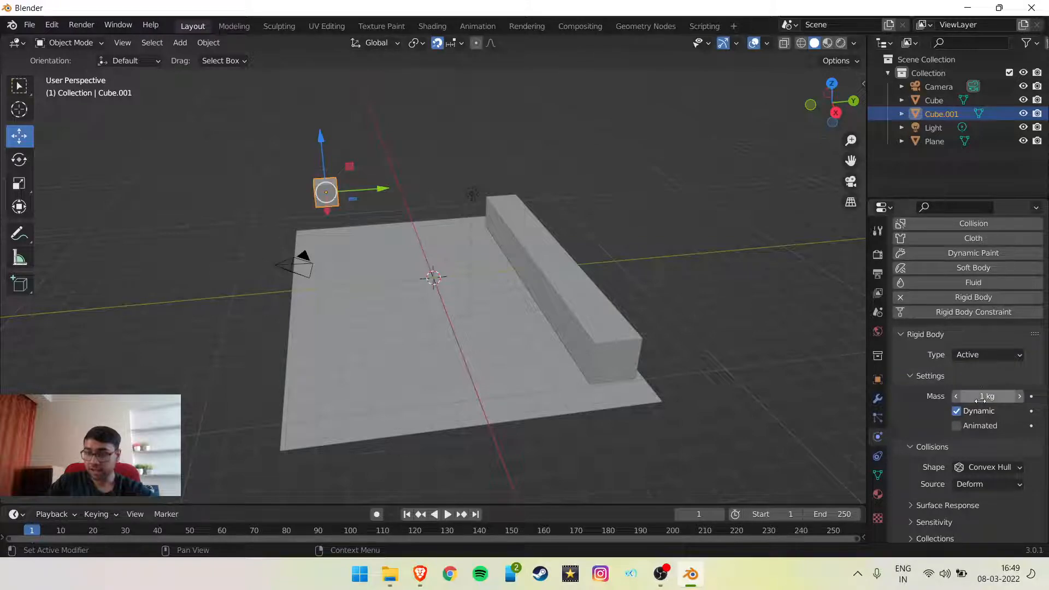
drag(978, 397, 979, 397)
scroll(967, 435, down, 1)
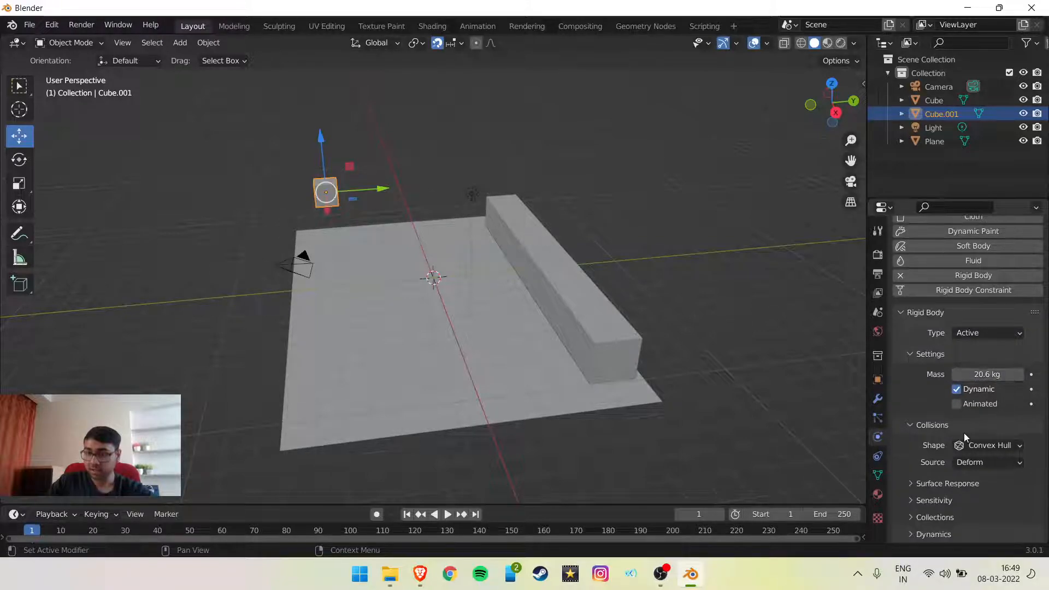
Step: Set the small cube's collision shape to Mesh, expand its Surface Response settings and look through the remaining rigid body options
click(968, 453)
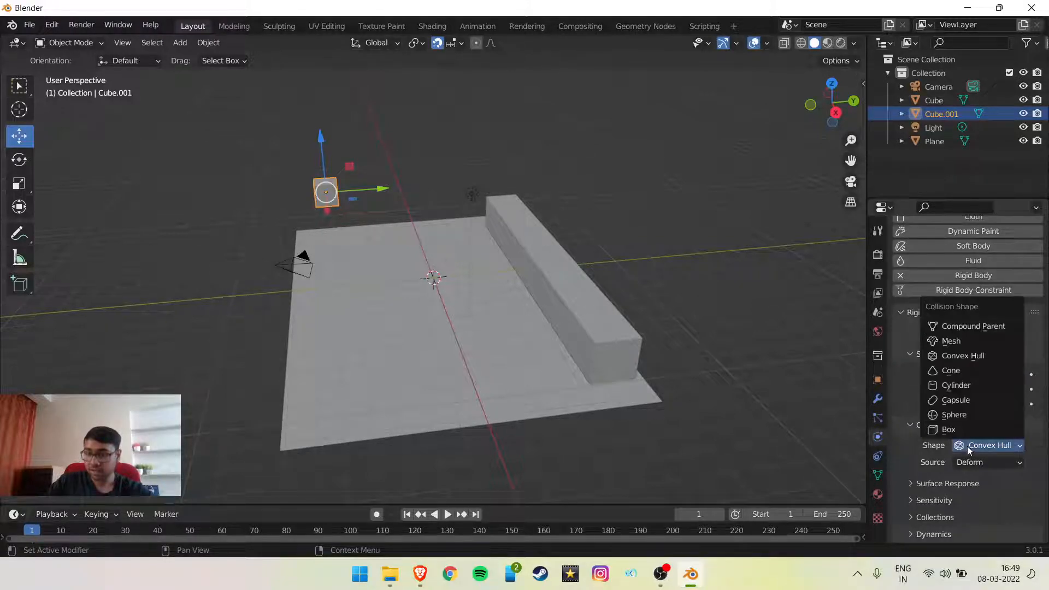
click(963, 349)
scroll(960, 441, down, 1)
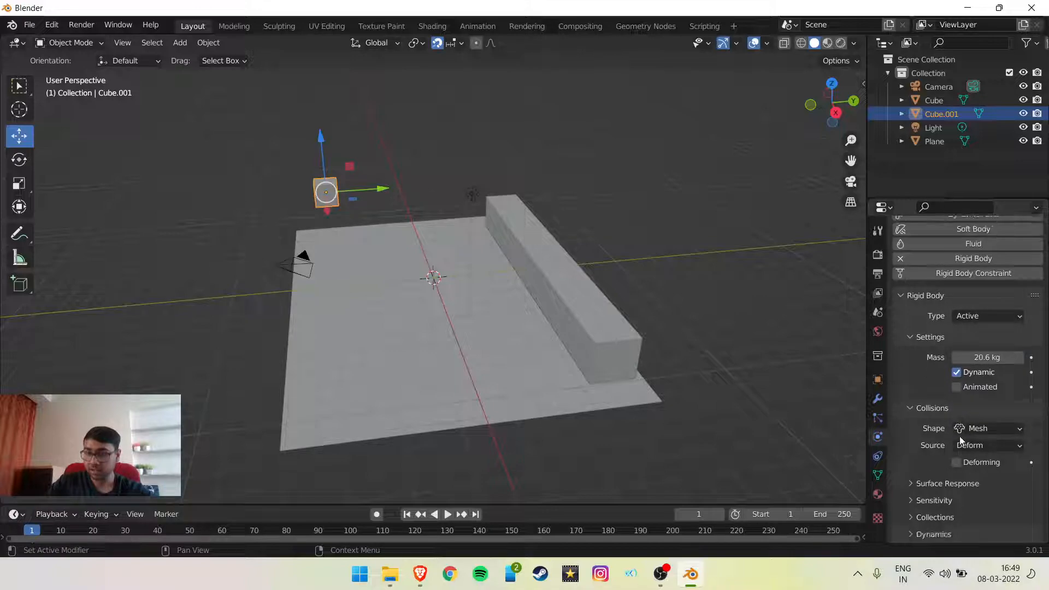
click(946, 483)
scroll(956, 484, down, 2)
drag(967, 465, 965, 509)
click(936, 537)
scroll(936, 524, down, 2)
scroll(732, 368, down, 2)
scroll(591, 326, up, 2)
Step: Make the floor plane a passive rigid body with a Mesh collision shape and a friction of 1.000
click(502, 354)
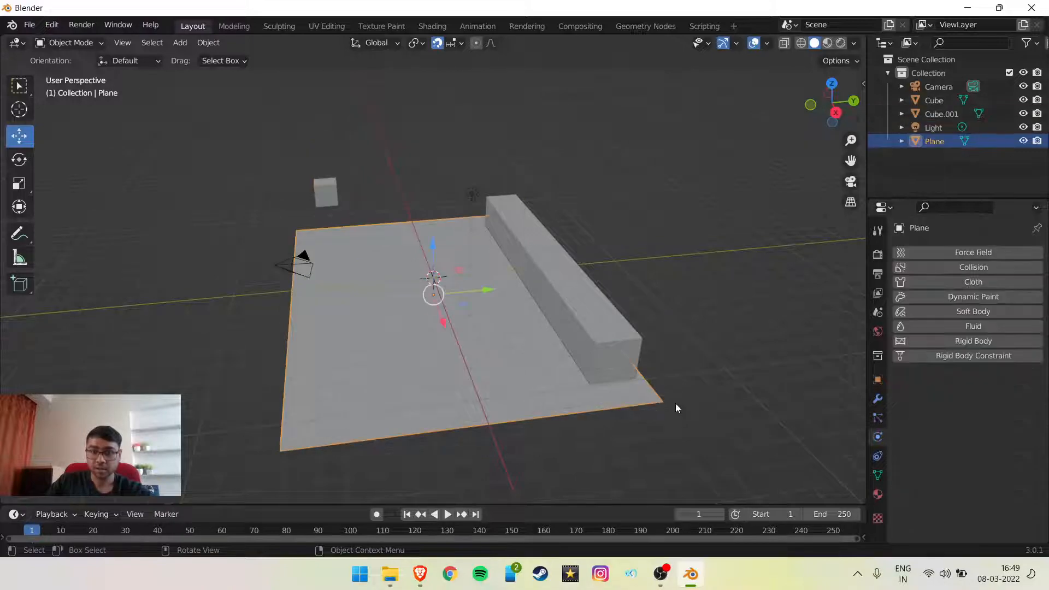
click(923, 342)
click(963, 399)
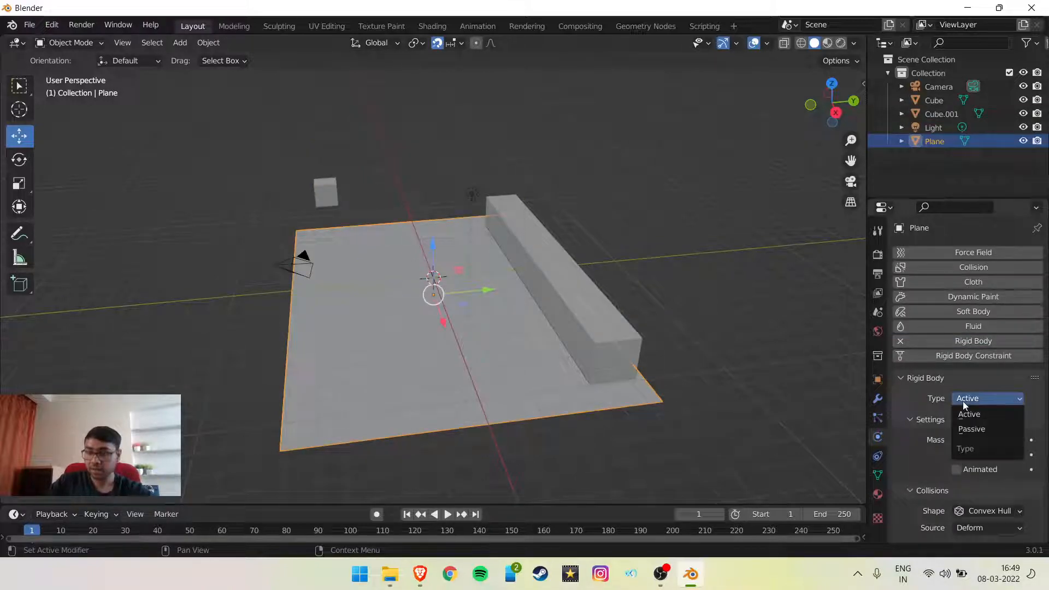
click(971, 429)
scroll(968, 461, down, 2)
click(983, 437)
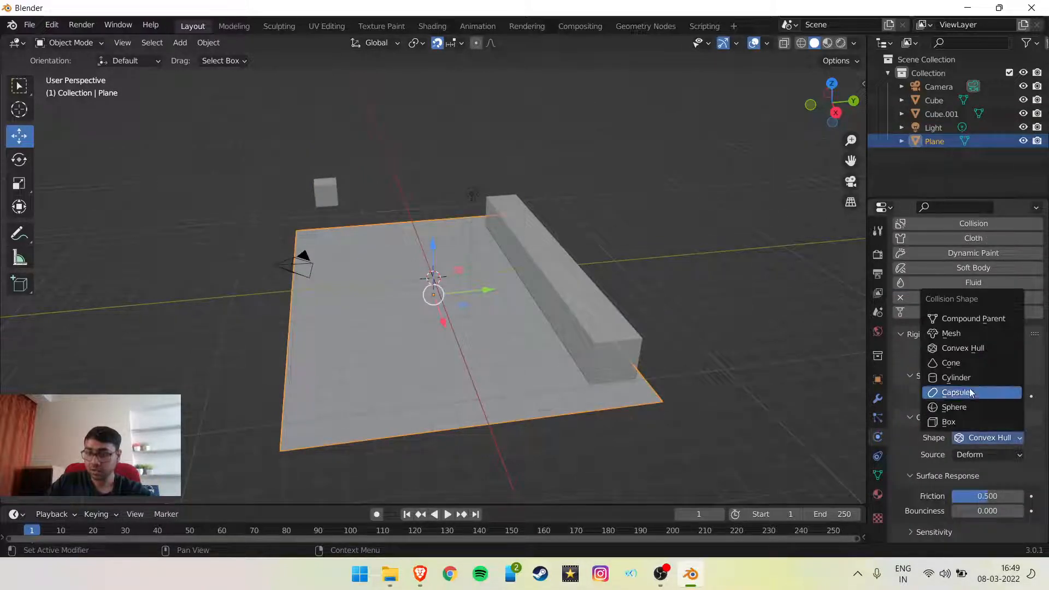
click(965, 334)
scroll(966, 416, down, 2)
drag(1001, 479, 1037, 480)
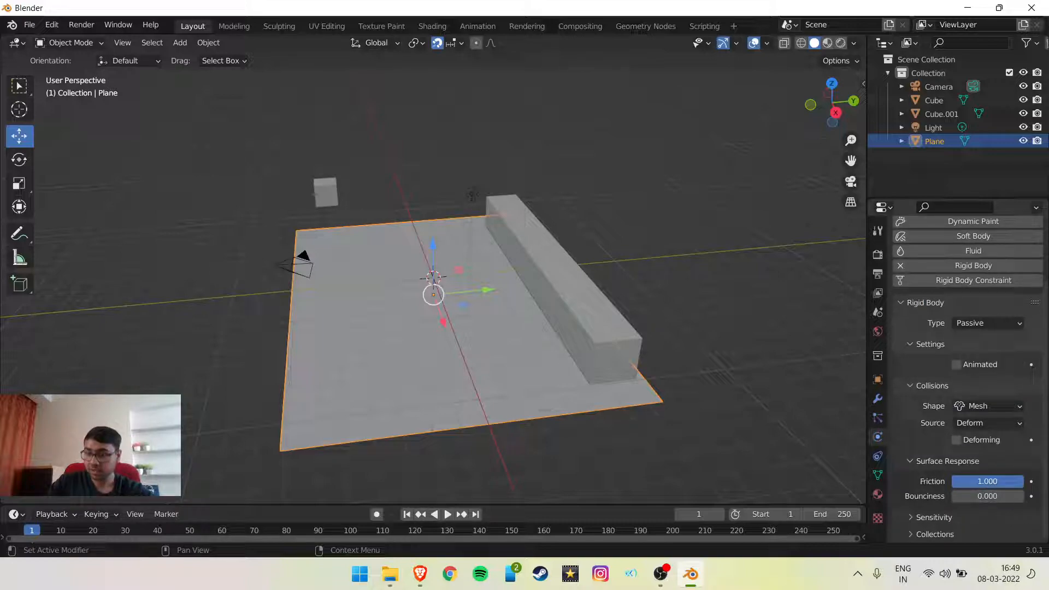
Step: Make the long bar a passive rigid body with a Mesh collision shape and the Animated option enabled
click(569, 299)
click(938, 341)
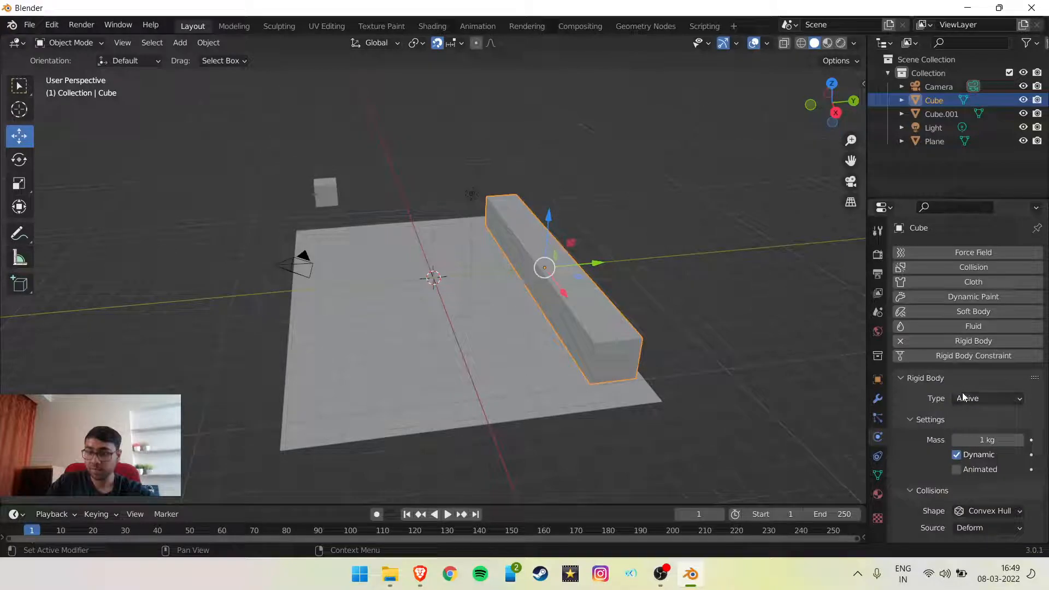
click(962, 395)
click(976, 430)
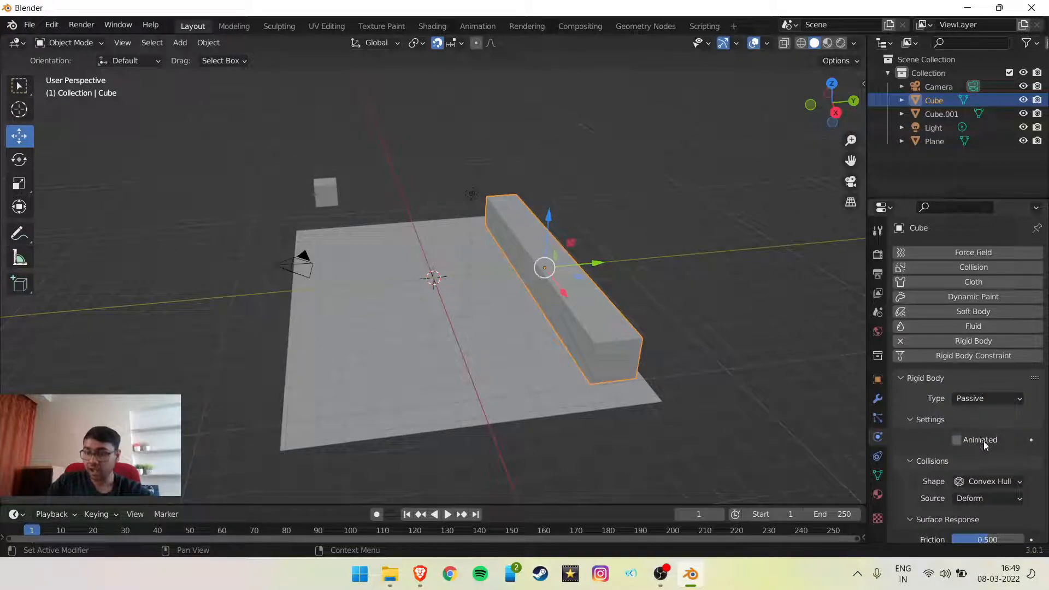
click(984, 479)
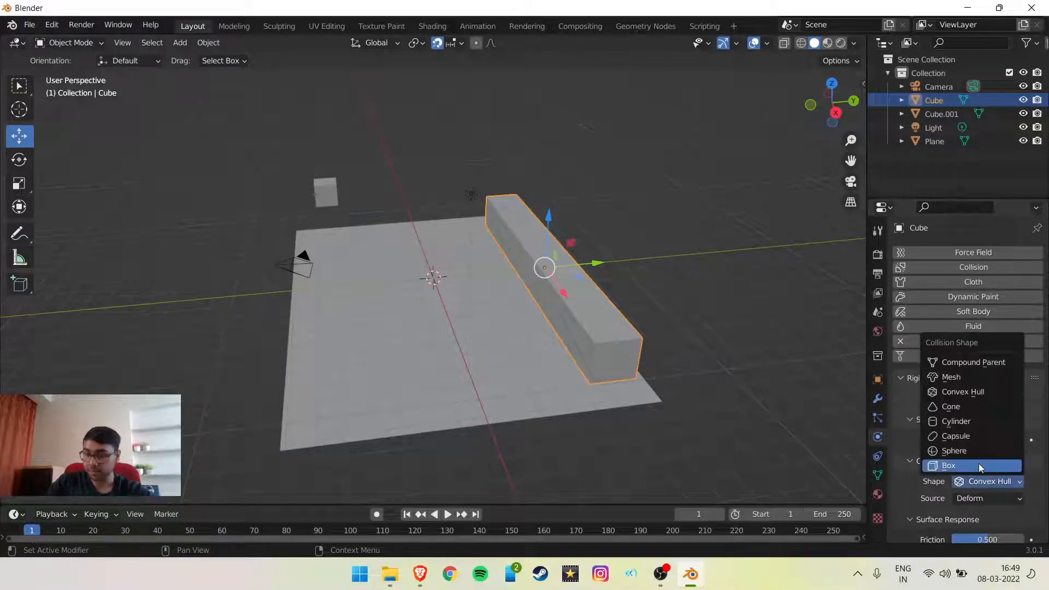
click(970, 378)
scroll(976, 434, down, 3)
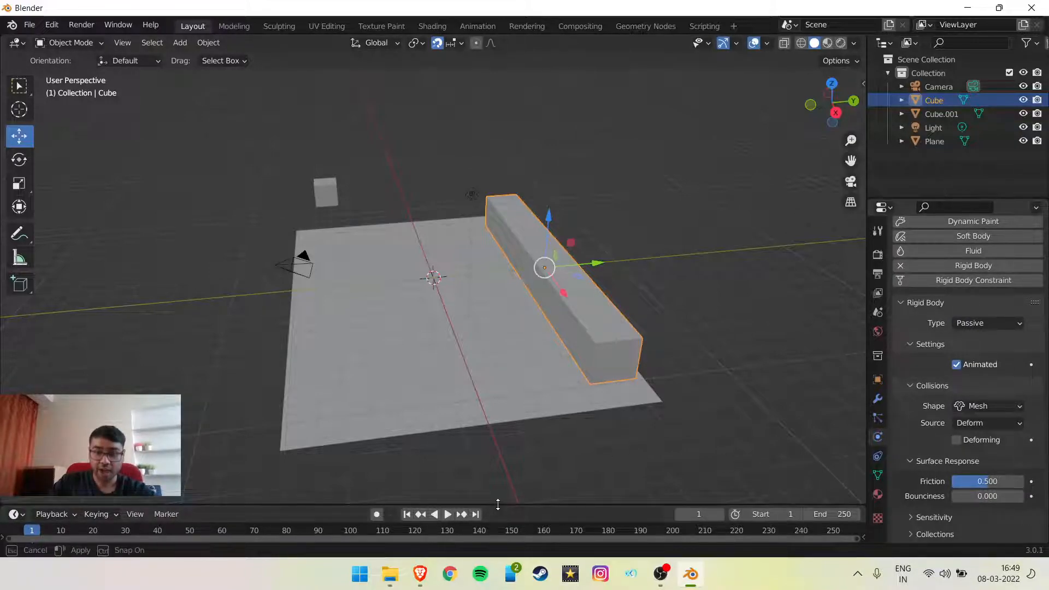
Step: Enlarge the timeline, show the bar's transform values and keyframe its location at frame 1
drag(497, 503, 515, 362)
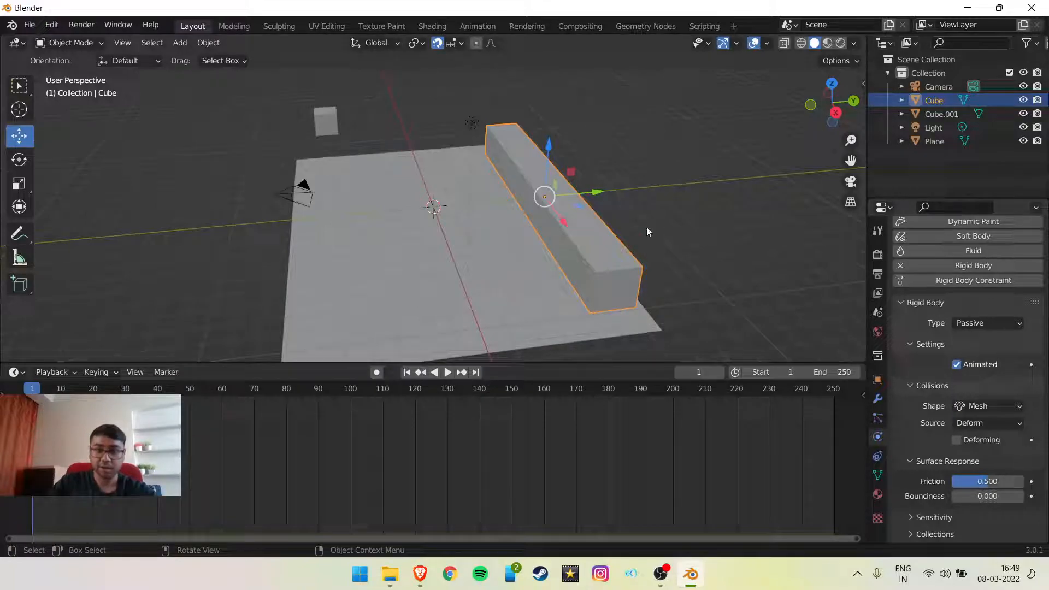
key(n)
key(i)
click(599, 250)
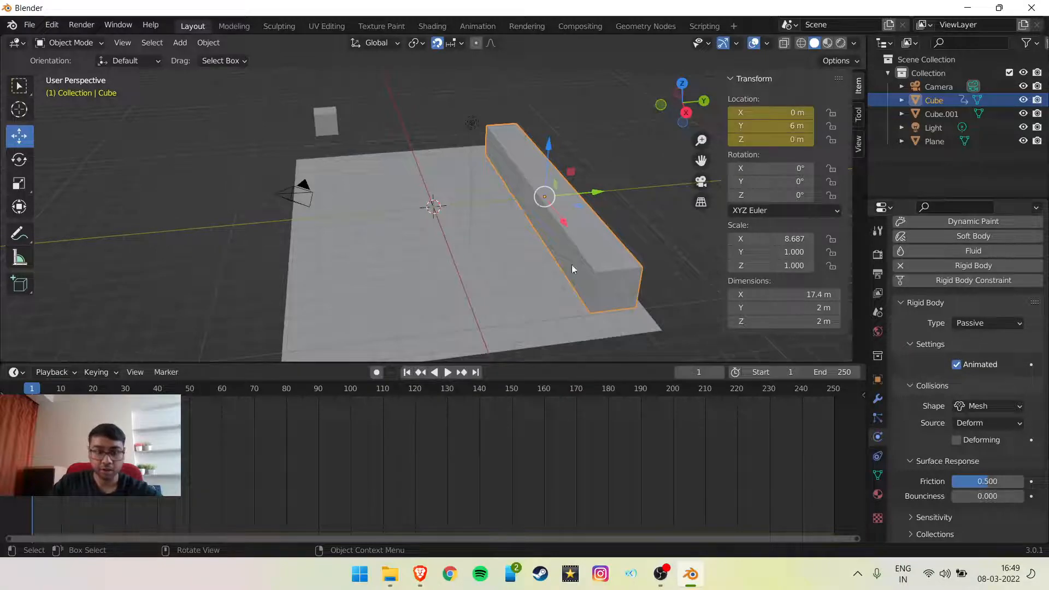
Step: At frame 119, move the long bar along Y to -6 m and keyframe its location
drag(357, 390, 412, 390)
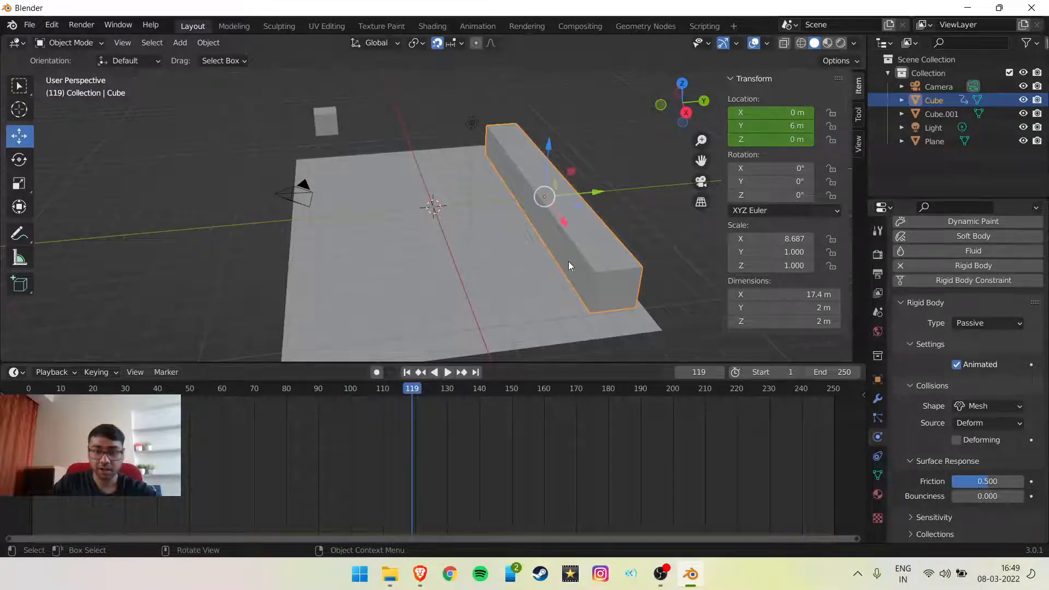
drag(598, 192, 364, 203)
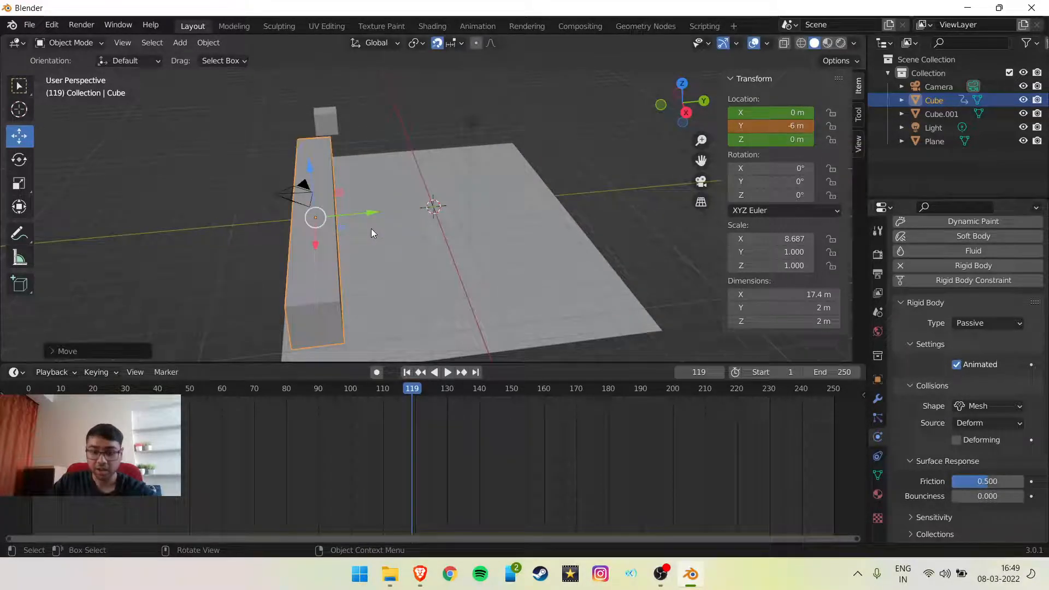
key(i)
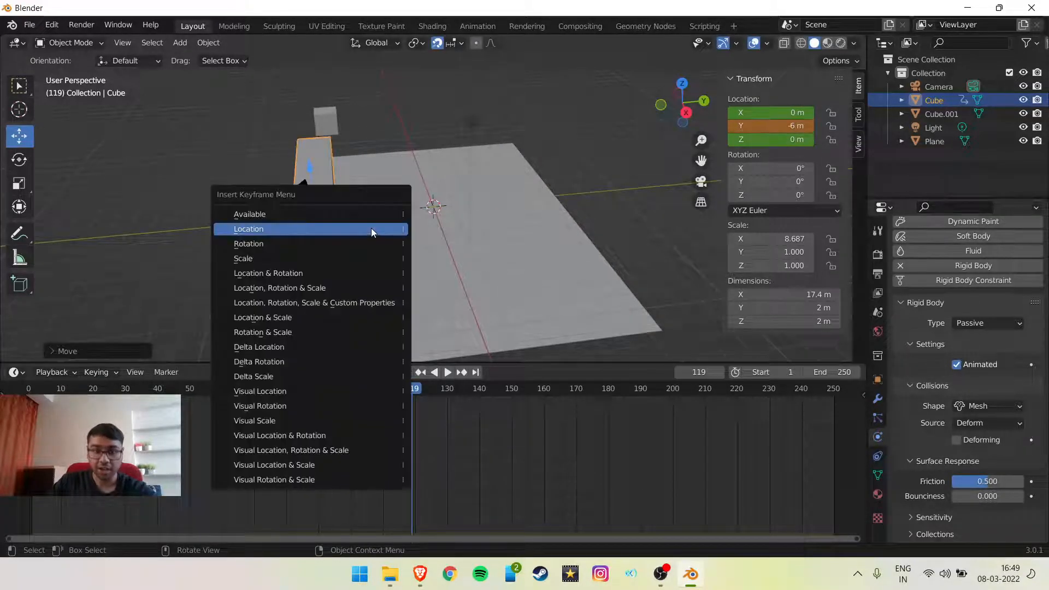
click(371, 228)
Step: Play the bar and falling cube simulation from the first frame, stop it and return to frame 1
click(406, 372)
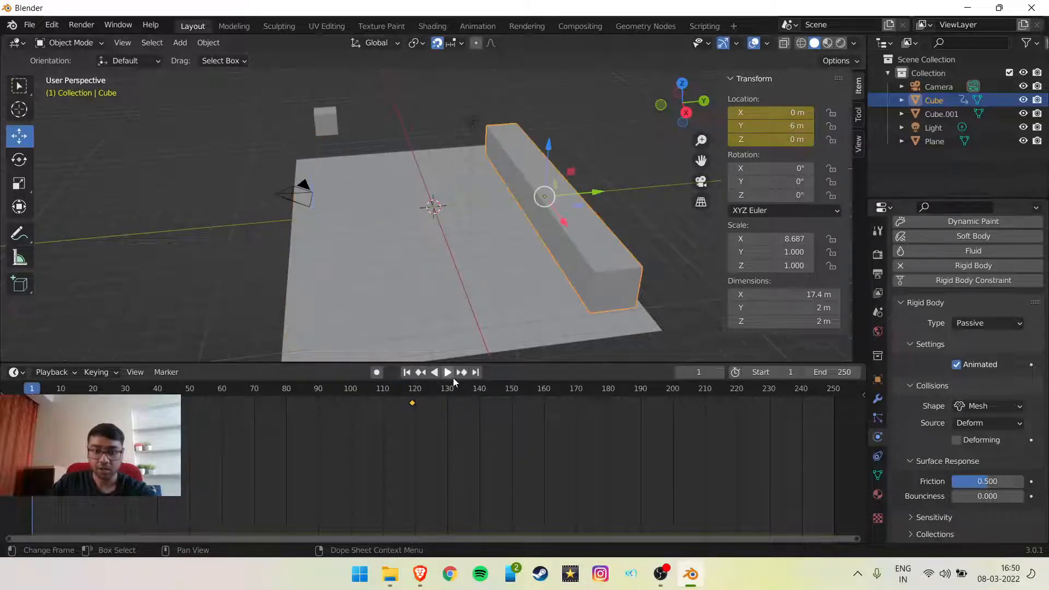
click(448, 373)
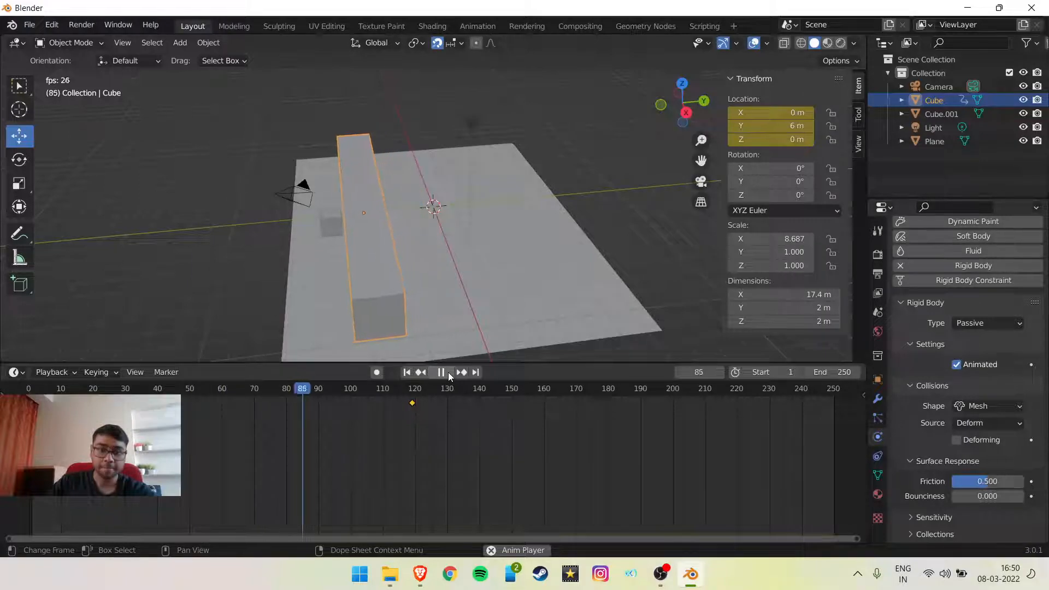
click(406, 373)
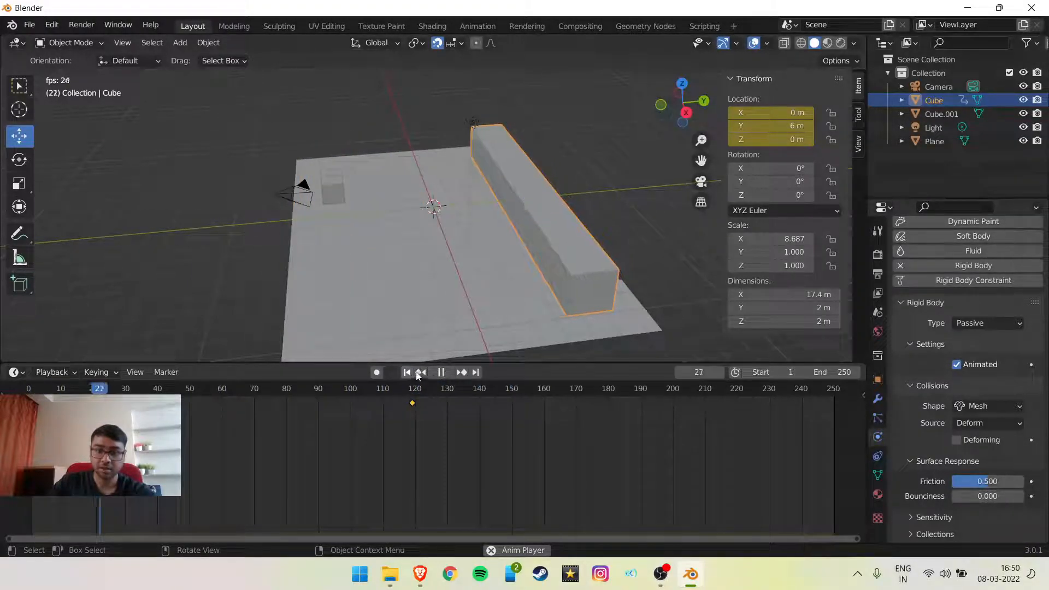
key(space)
click(407, 373)
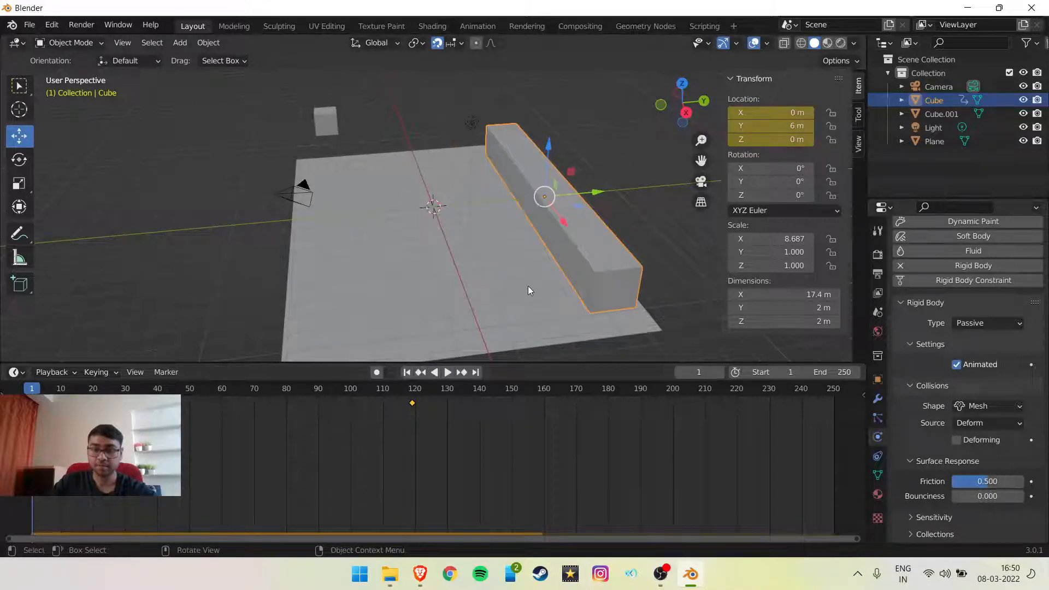
Step: Duplicate the small cube and place the copy beside it at X -4 m, Y -5 m, Z 5 m
drag(664, 122, 609, 188)
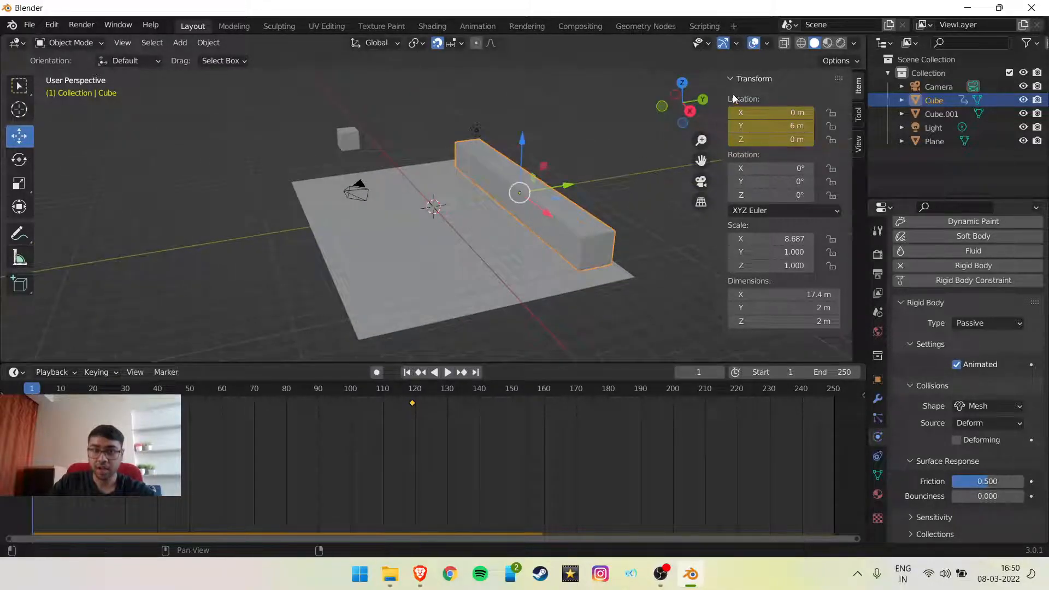
drag(697, 114, 462, 161)
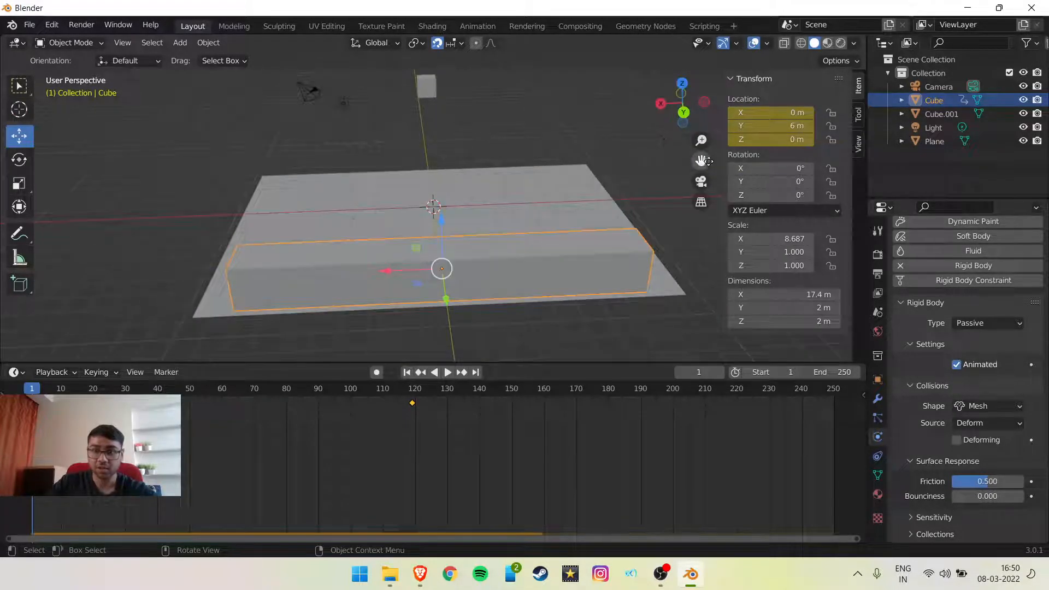
drag(701, 160, 700, 180)
click(421, 106)
right_click(421, 106)
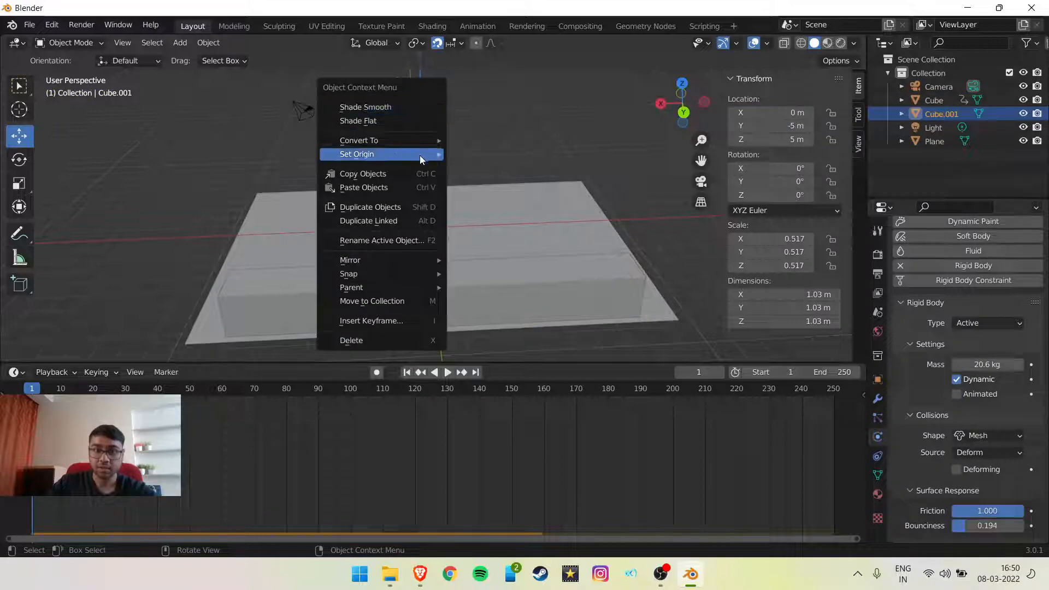
click(414, 209)
click(486, 207)
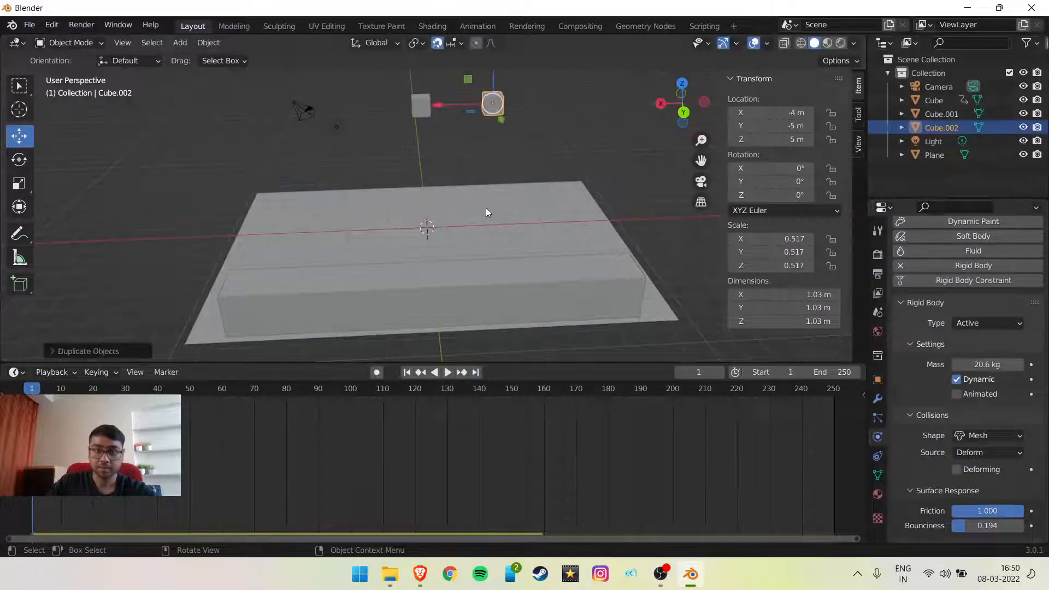
Step: Add two more cube duplicates, one at X 2 m, Y -5 m, Z 3 m and one below and between the first two cubes
right_click(490, 106)
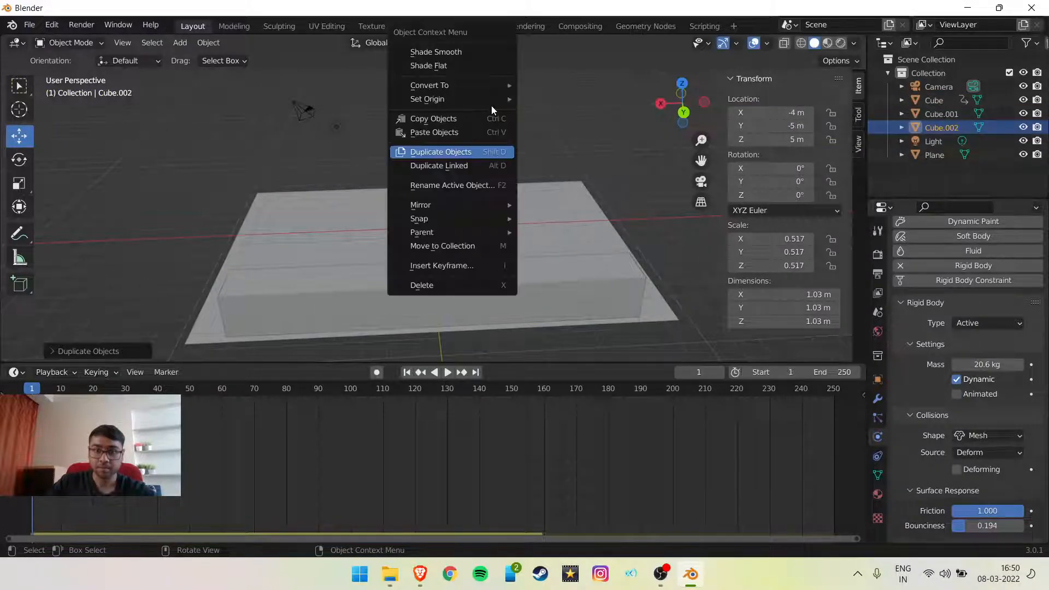
click(487, 147)
click(377, 181)
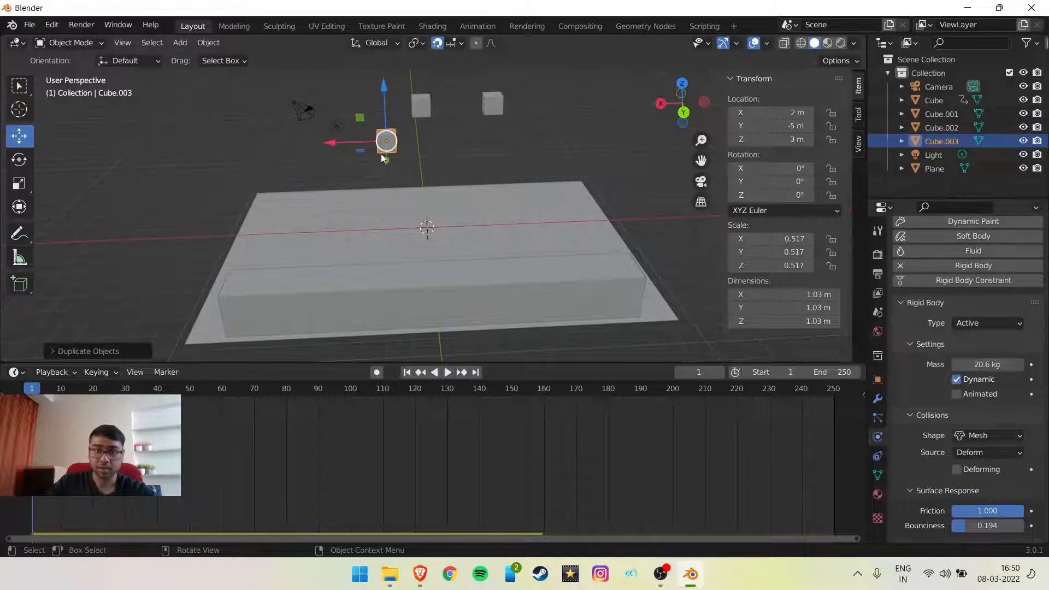
right_click(382, 157)
click(382, 163)
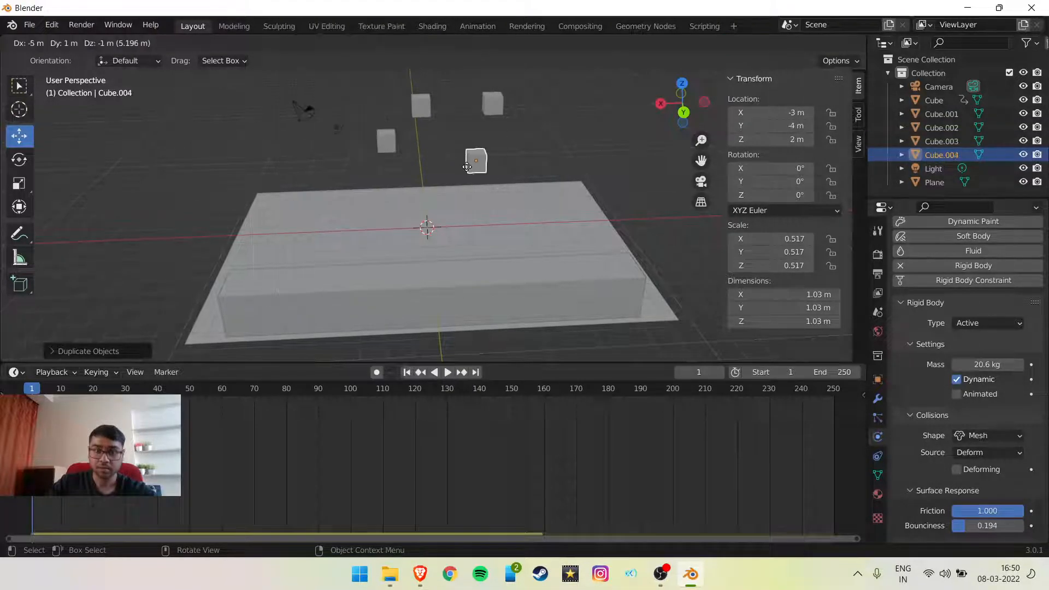
click(465, 168)
Step: Duplicate the cube twice more, placing the copies at X 4 m, Y -6 m, Z 5 m and X 7 m, Y -5 m, Z 2 m
right_click(462, 170)
click(460, 167)
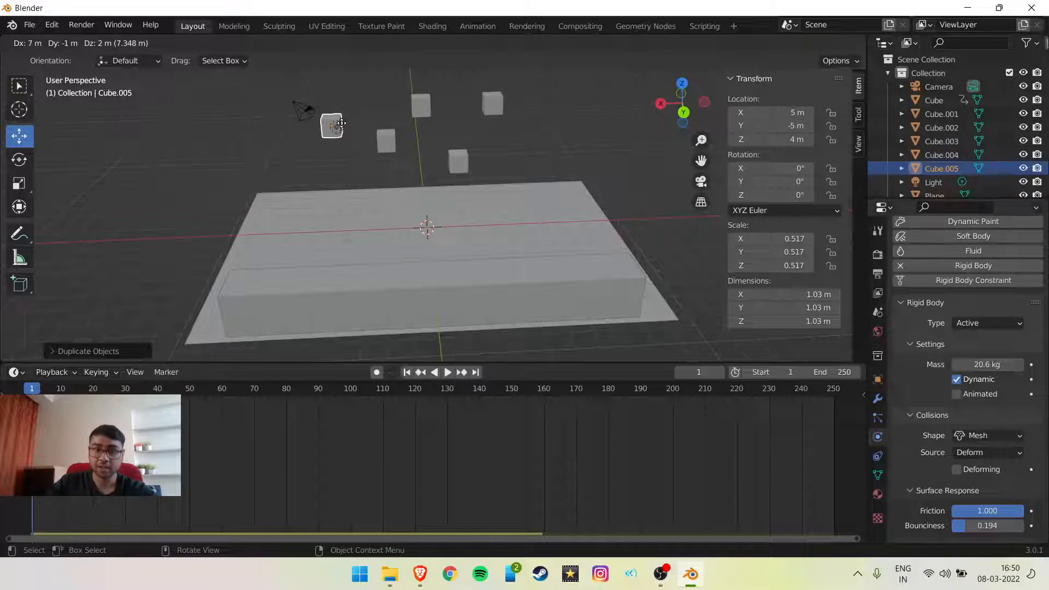
click(347, 111)
right_click(349, 152)
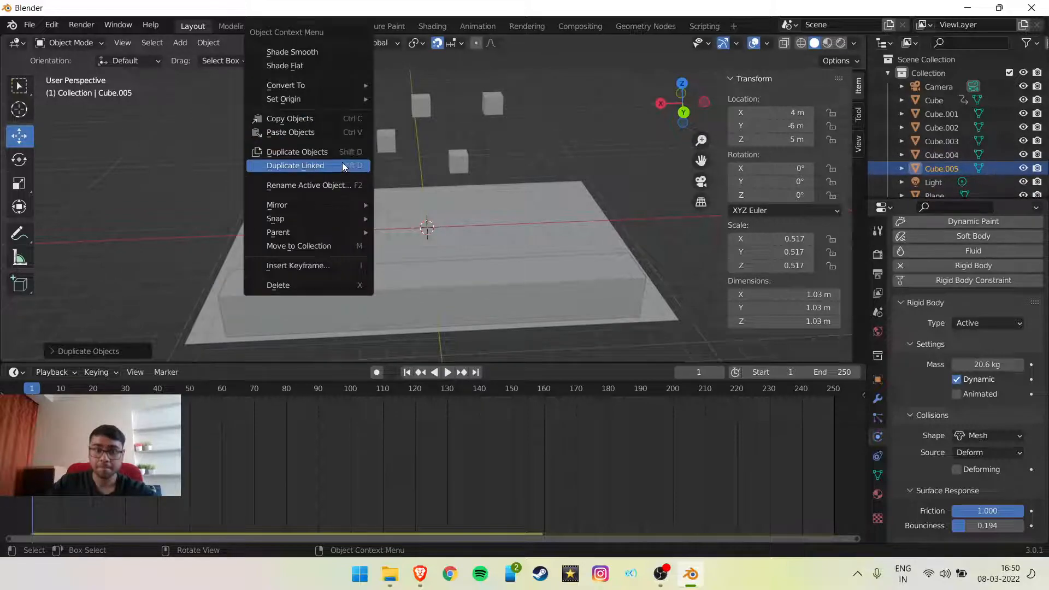
click(328, 152)
click(288, 214)
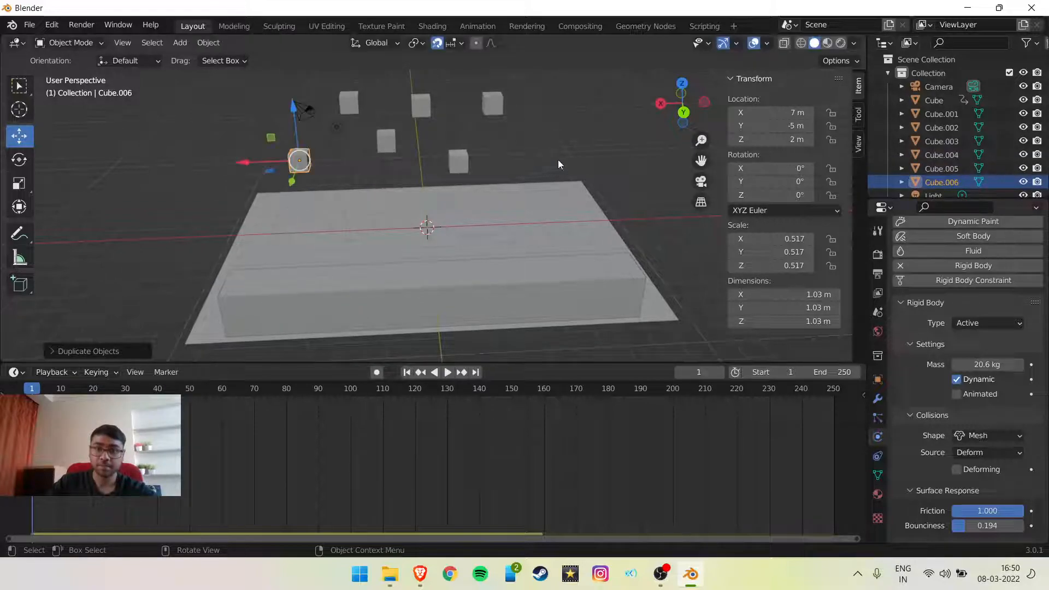
Step: Play the simulation with all six cubes, replay it from the start, stop it and return to frame 1
mouse_move(667, 127)
mouse_down()
mouse_move(676, 119)
mouse_move(668, 116)
mouse_up()
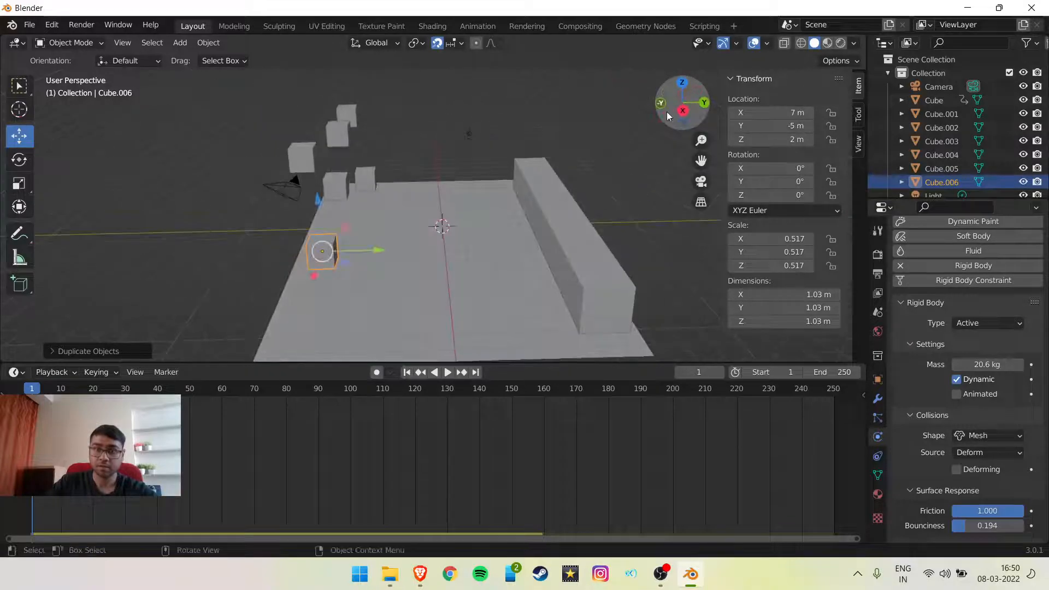
click(444, 372)
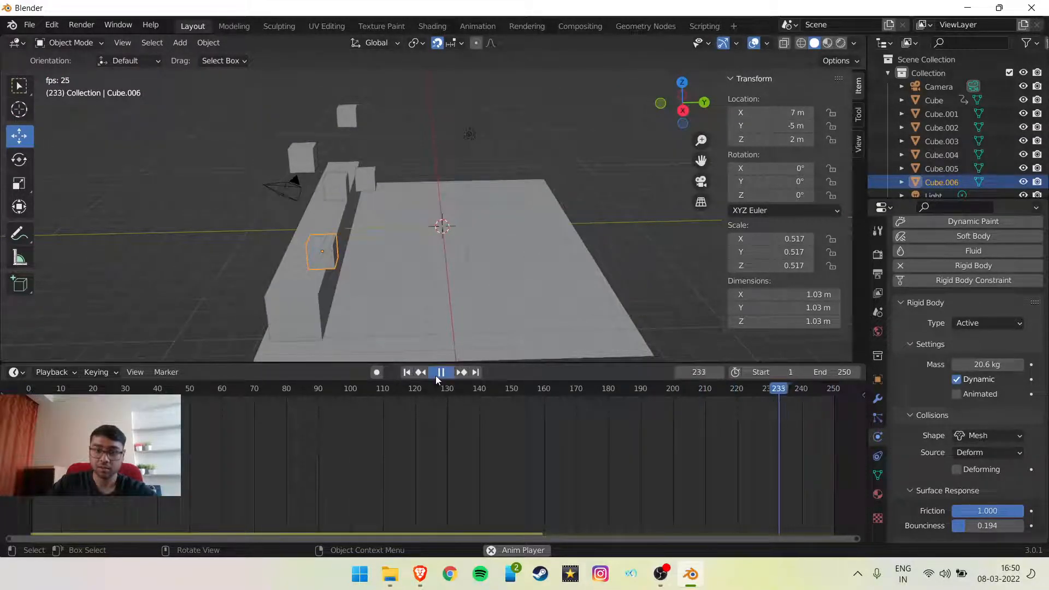
click(438, 375)
click(478, 374)
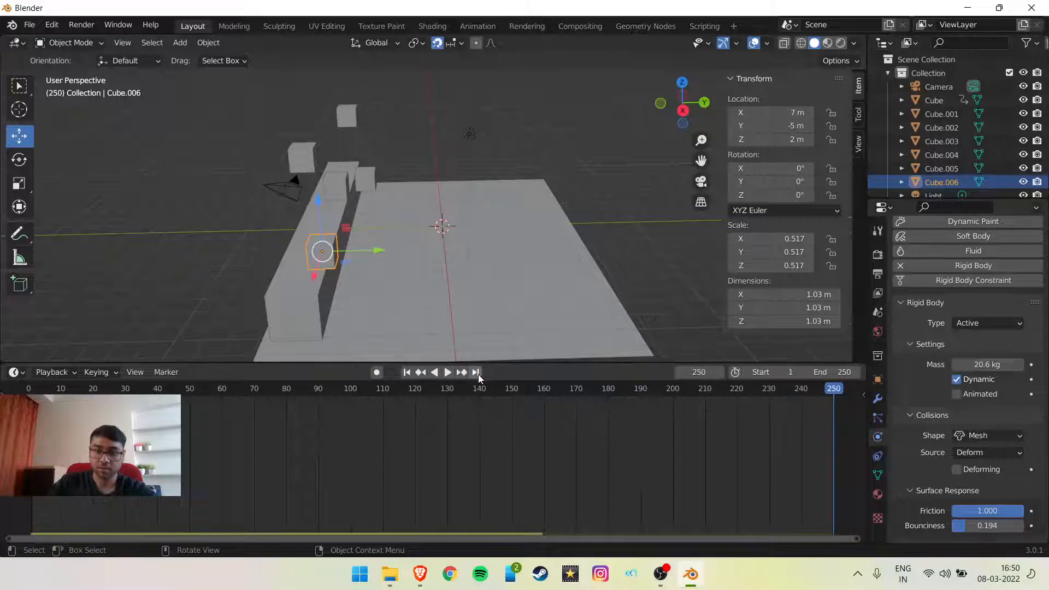
click(462, 374)
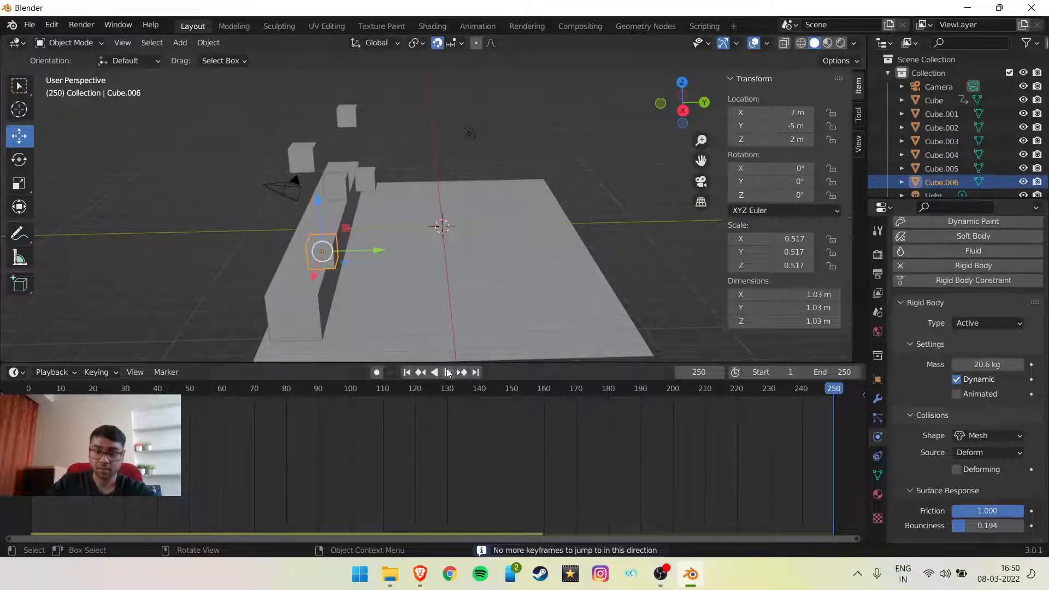
click(446, 374)
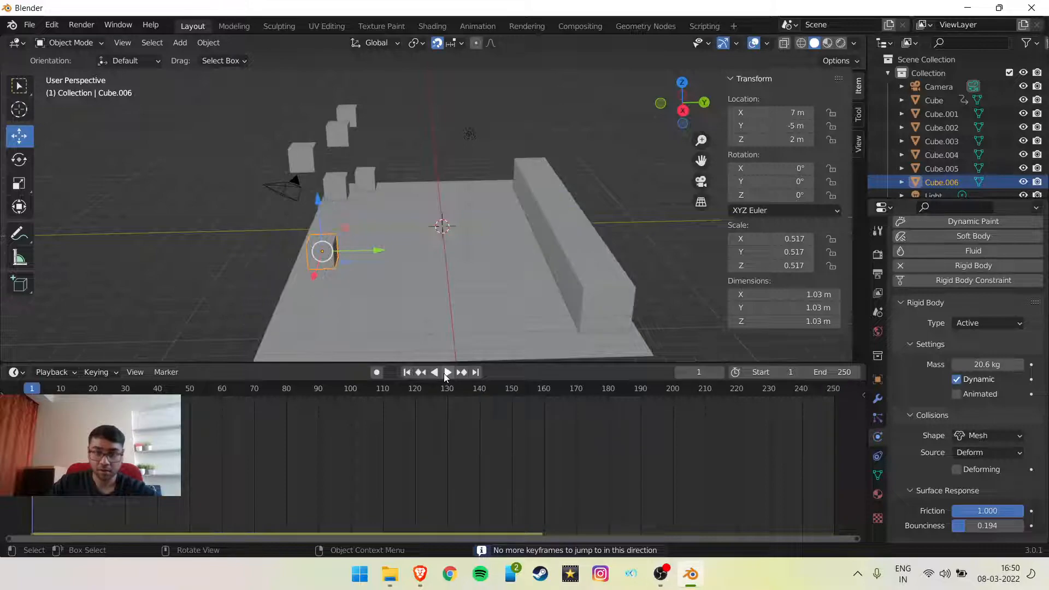
click(453, 374)
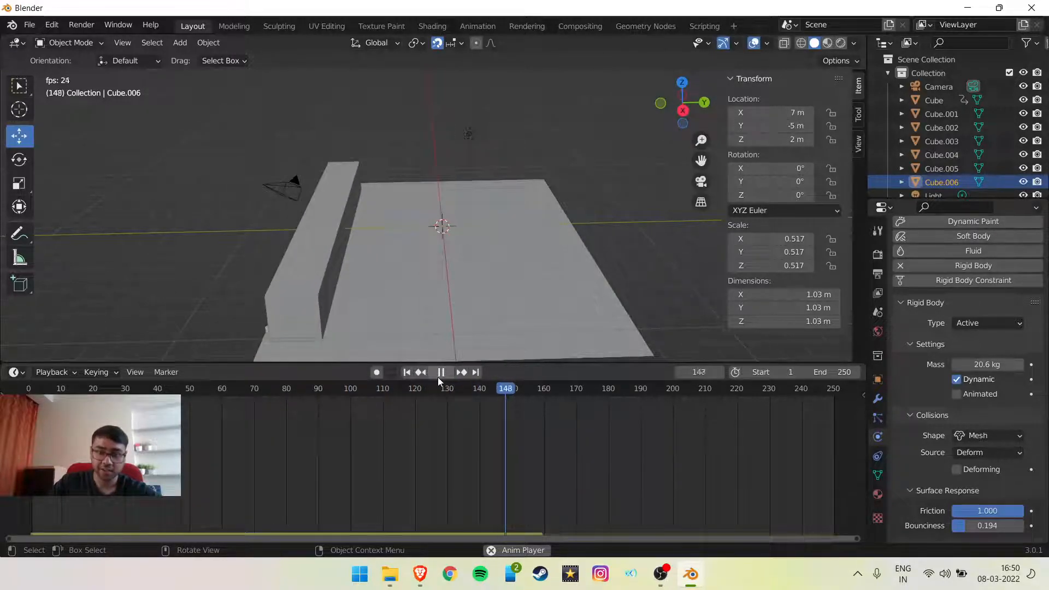
click(406, 372)
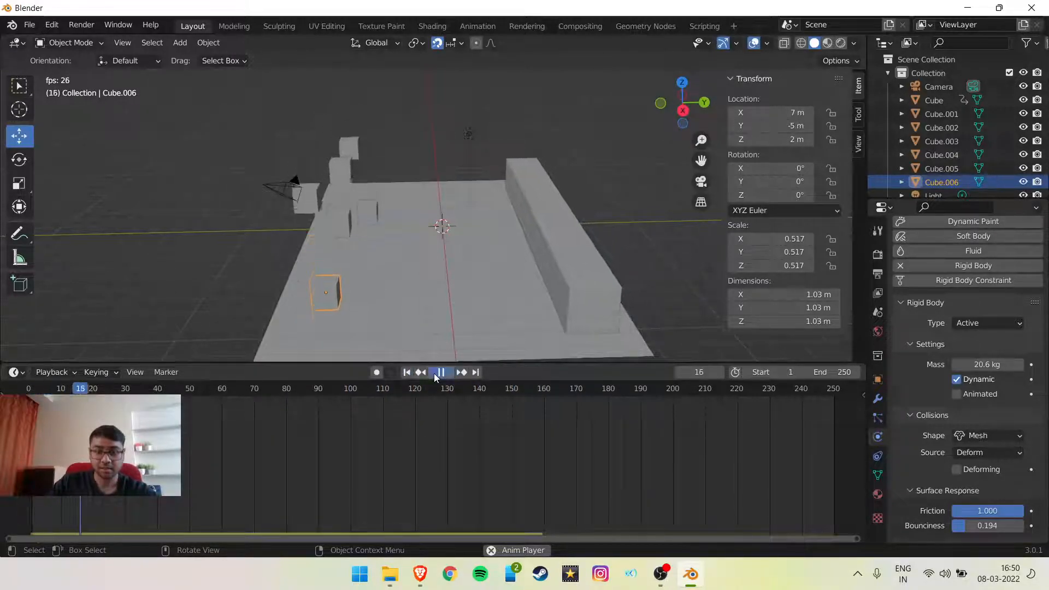
click(436, 374)
click(406, 371)
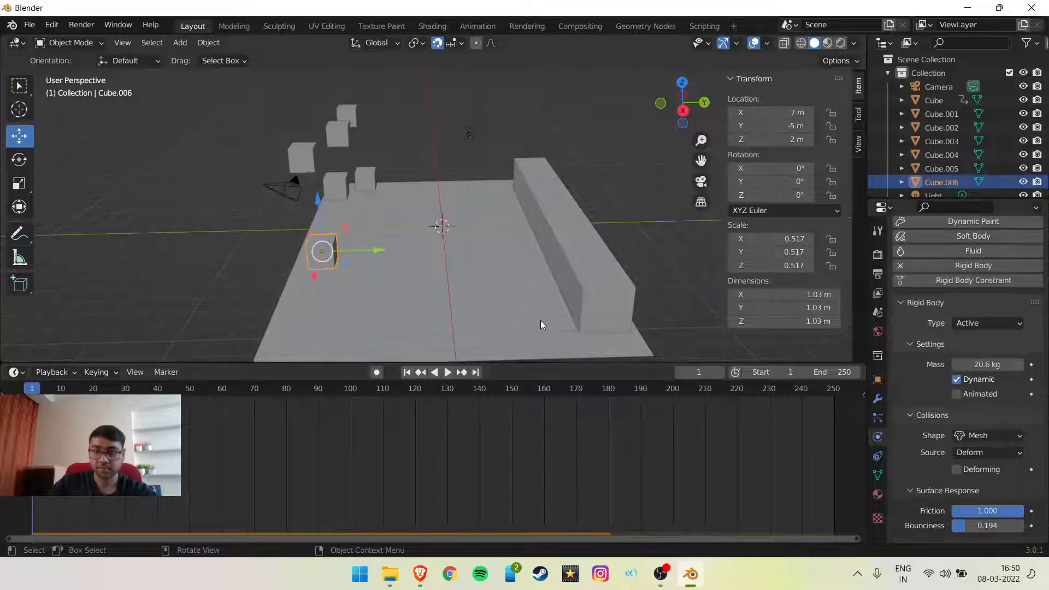
Step: Display the whole scene in Rendered viewport shading
scroll(494, 257, down, 3)
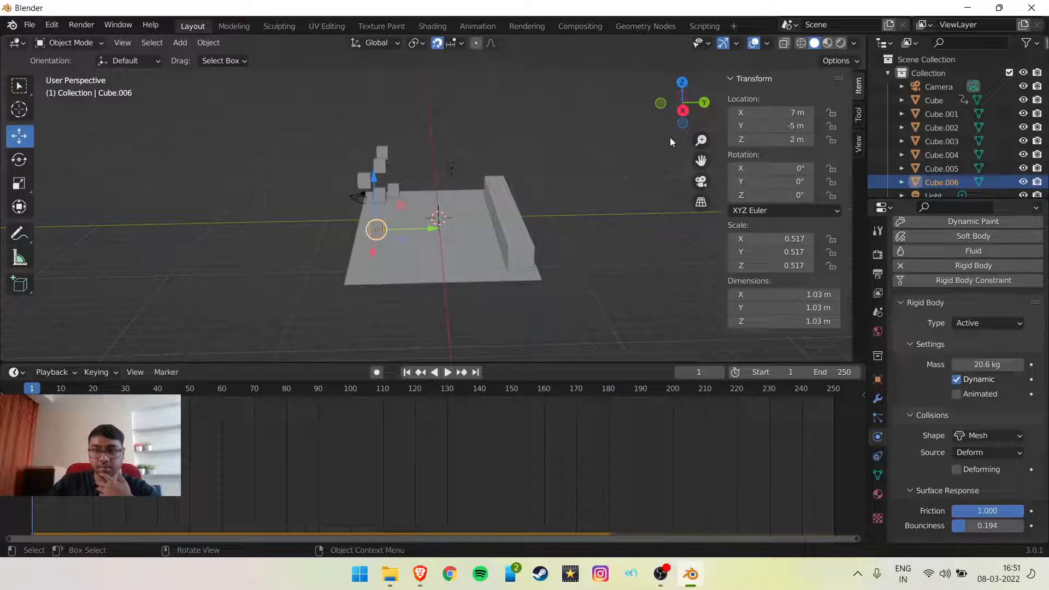
drag(668, 111, 628, 172)
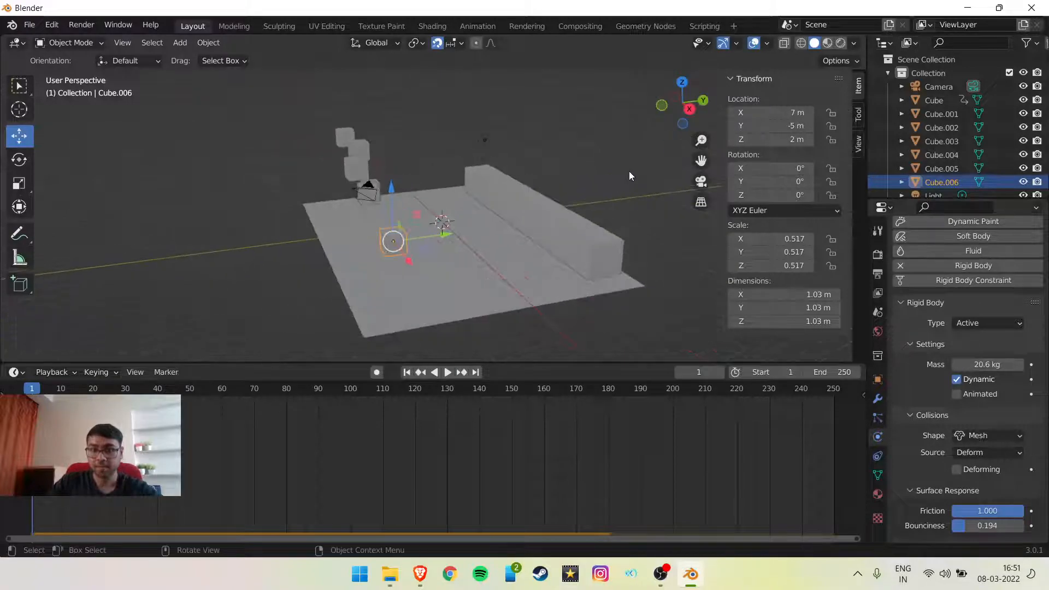
click(841, 43)
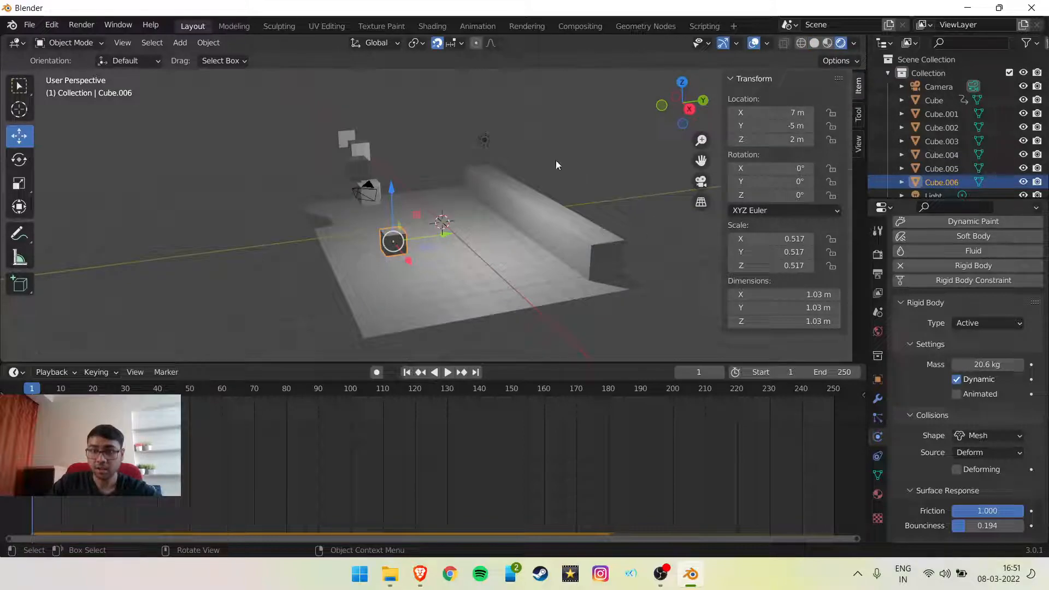
Step: Move the light beyond and above the long bar to about Y 10 m and Z 7.9 m
drag(680, 119, 544, 140)
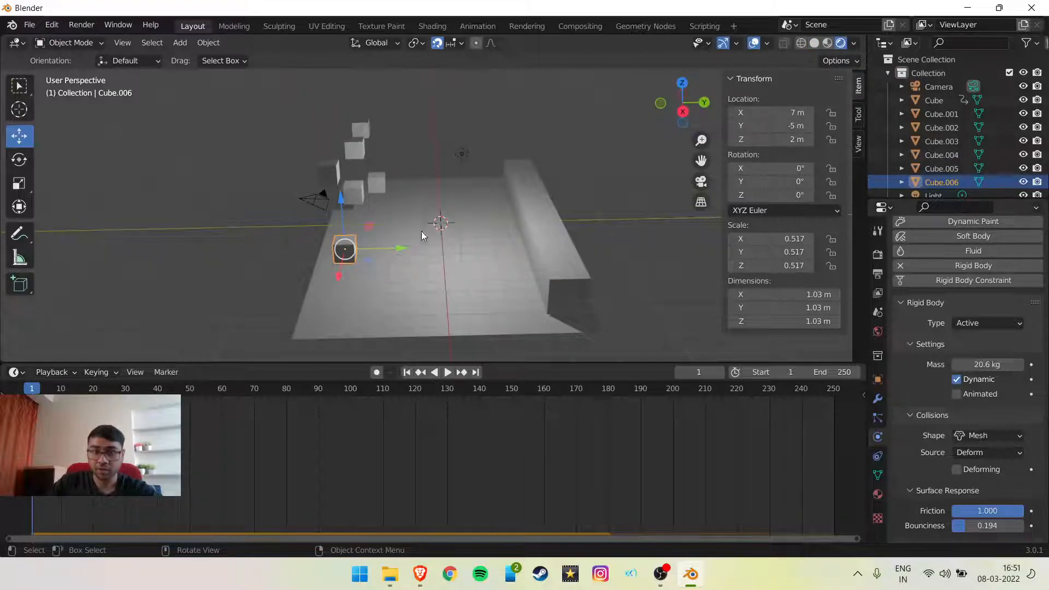
click(461, 154)
drag(507, 153, 665, 141)
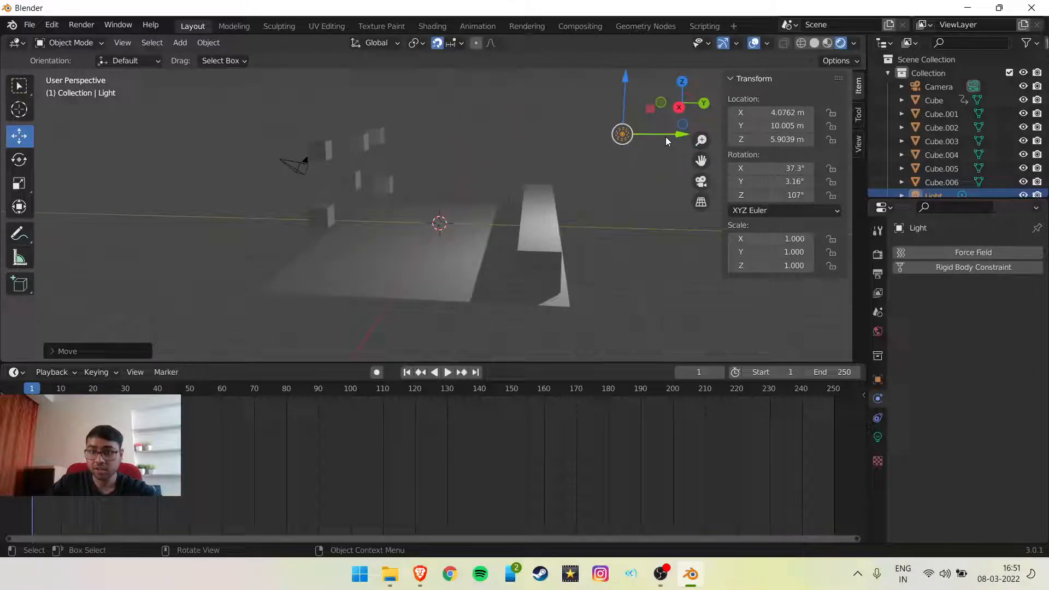
drag(630, 84, 631, 43)
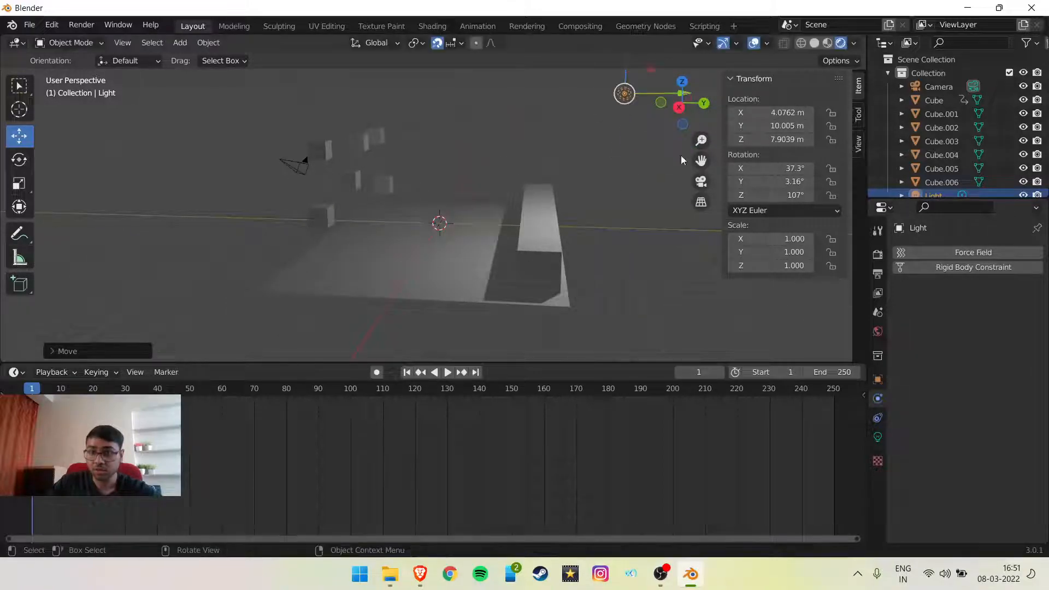
Step: Change the light's type to Sun and set its strength to 6
click(878, 418)
click(878, 436)
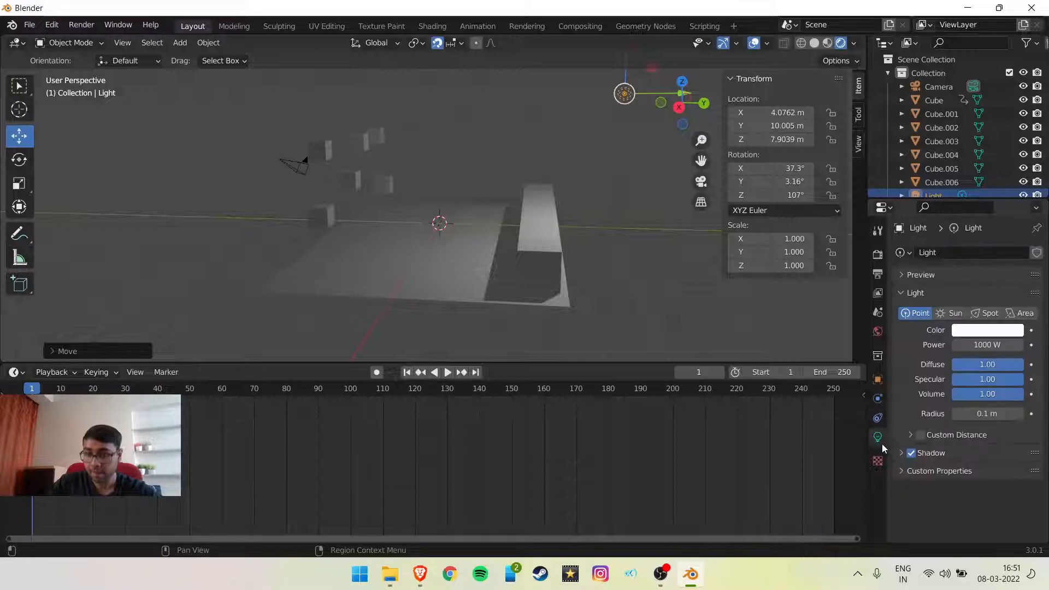
click(939, 315)
click(991, 343)
key(BackSpace)
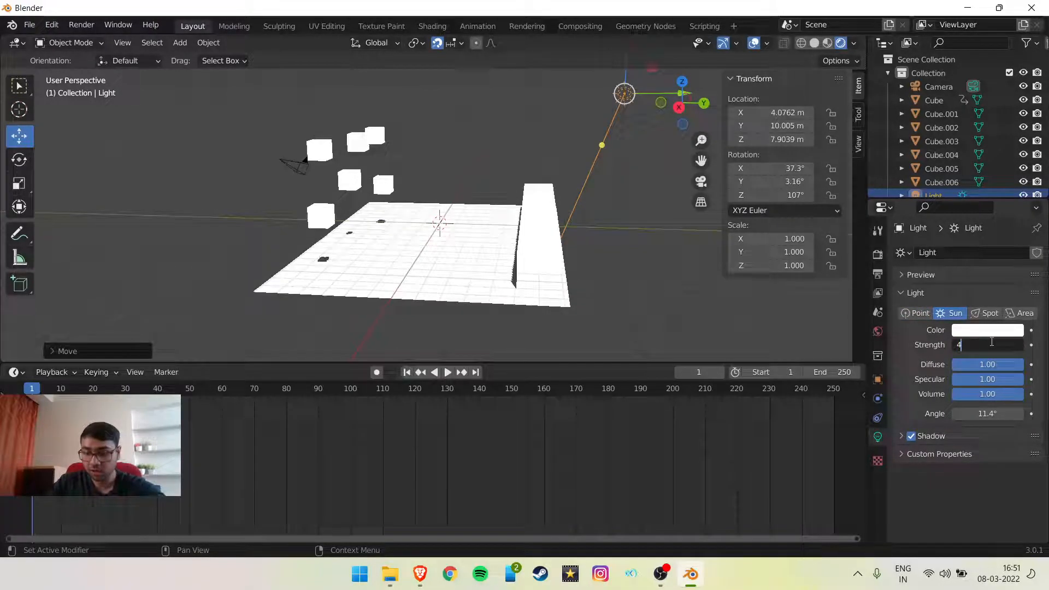
text(6)
key(Return)
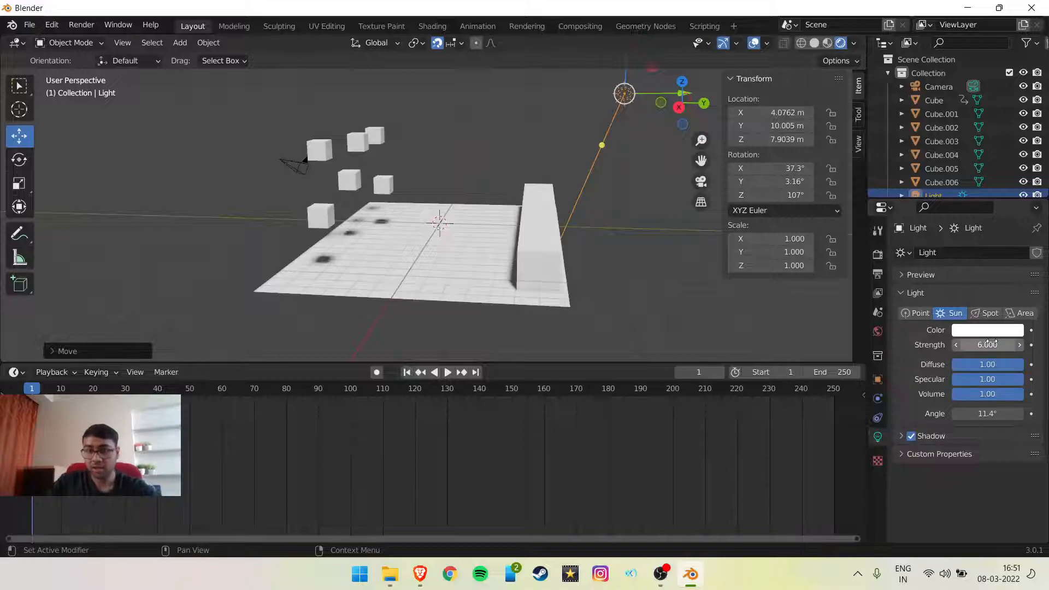
scroll(686, 244, down, 3)
scroll(686, 244, up, 4)
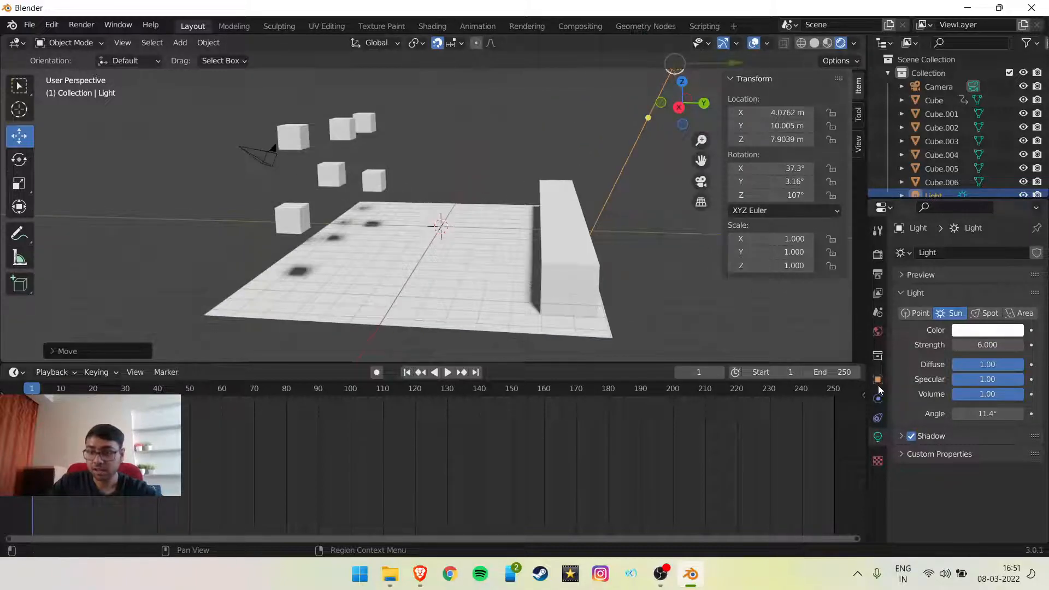
Step: Enable Ambient Occlusion in the Eevee render settings
click(877, 330)
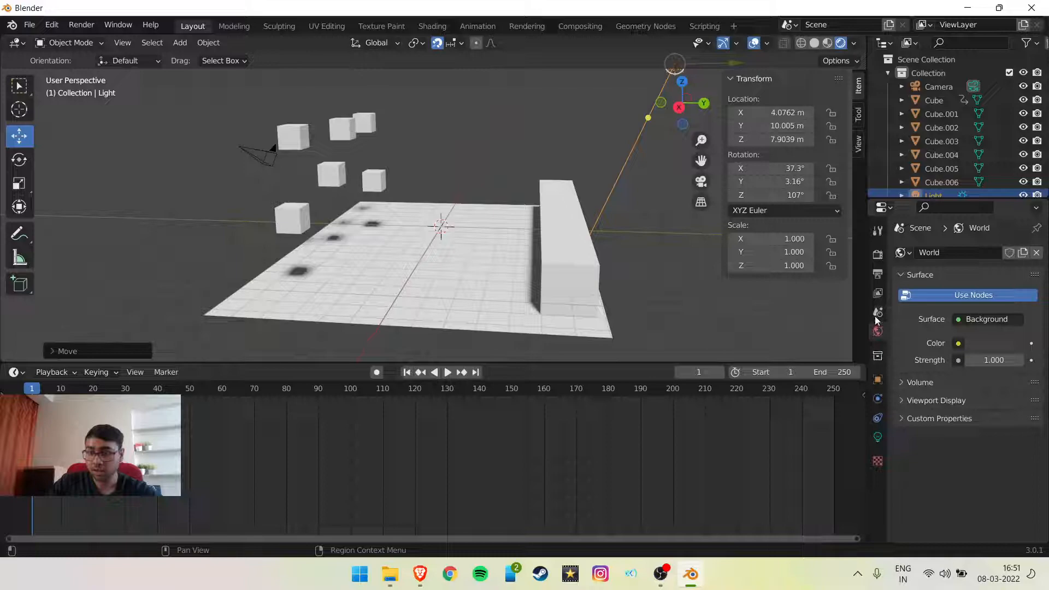
click(876, 315)
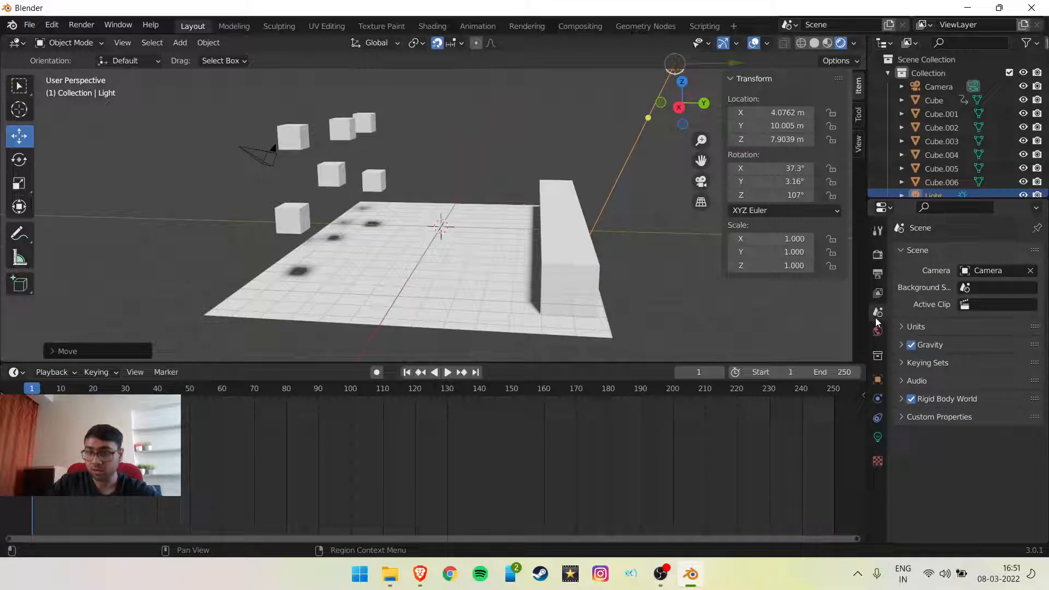
click(876, 293)
click(876, 276)
click(877, 257)
click(911, 347)
Step: Rotate the sun light to about X 43.6°, Y 8.76° and Z 139° so its shadows fall across the floor
drag(700, 119, 715, 156)
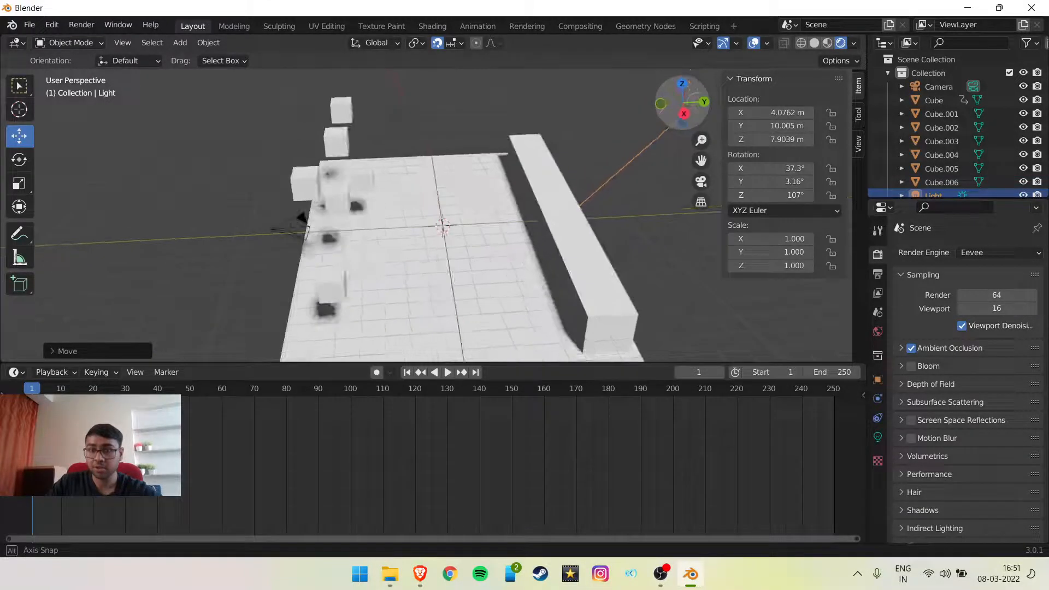
scroll(650, 128, down, 4)
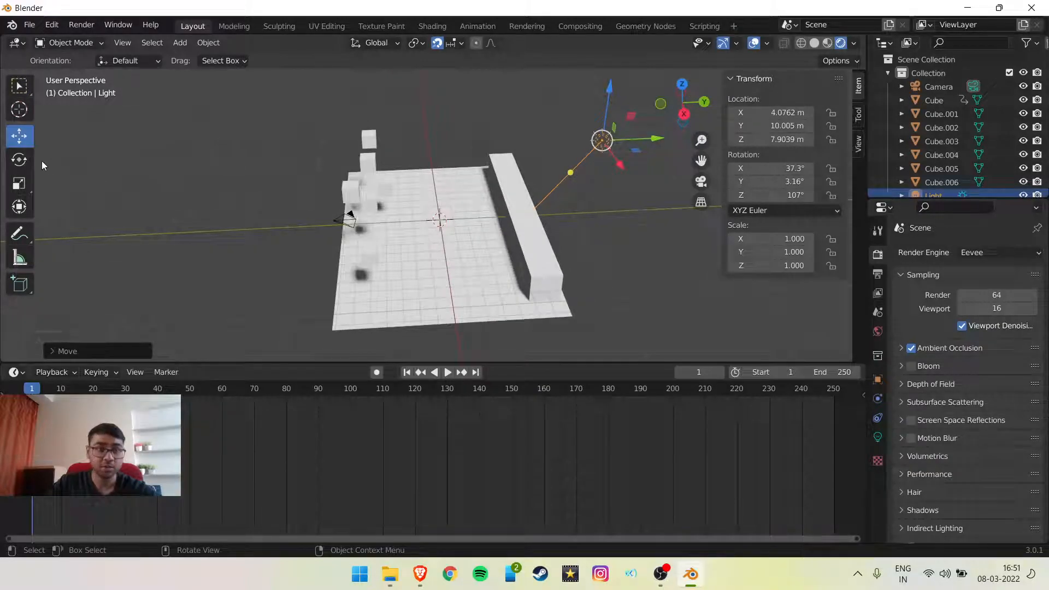
click(25, 158)
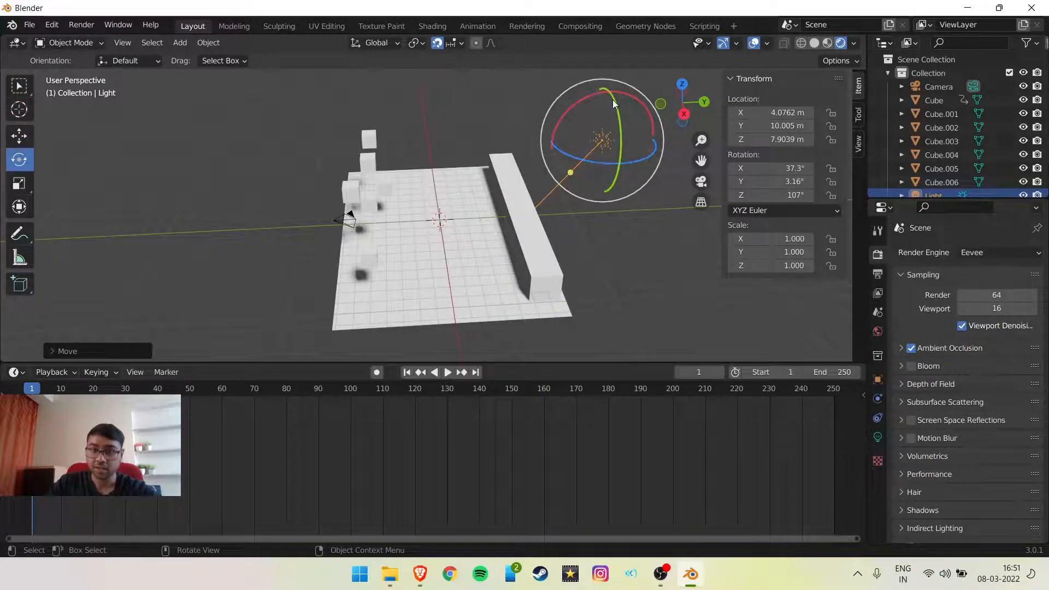
drag(613, 160, 638, 158)
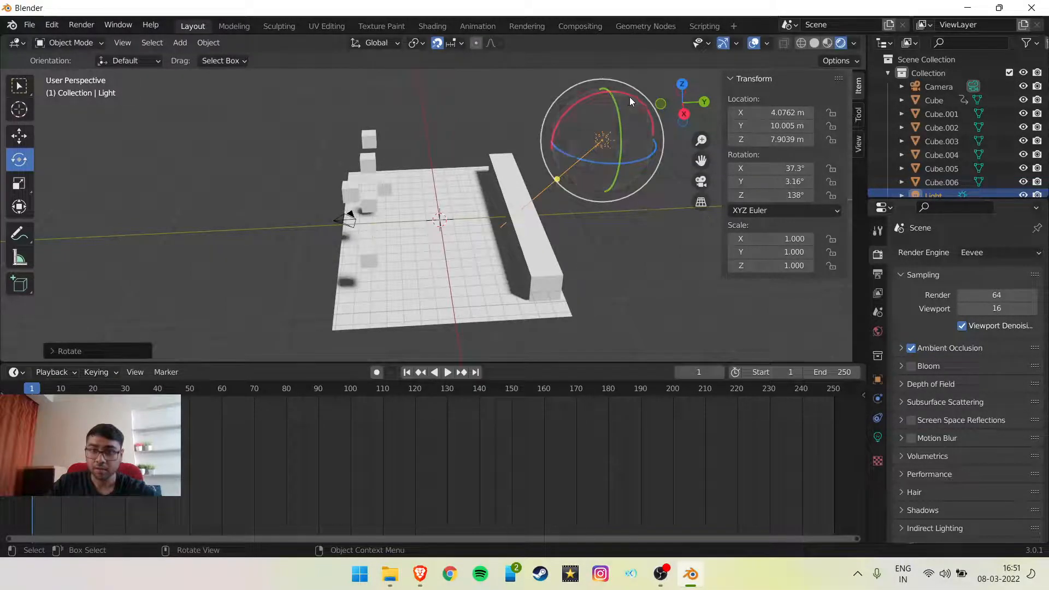
drag(632, 96, 641, 227)
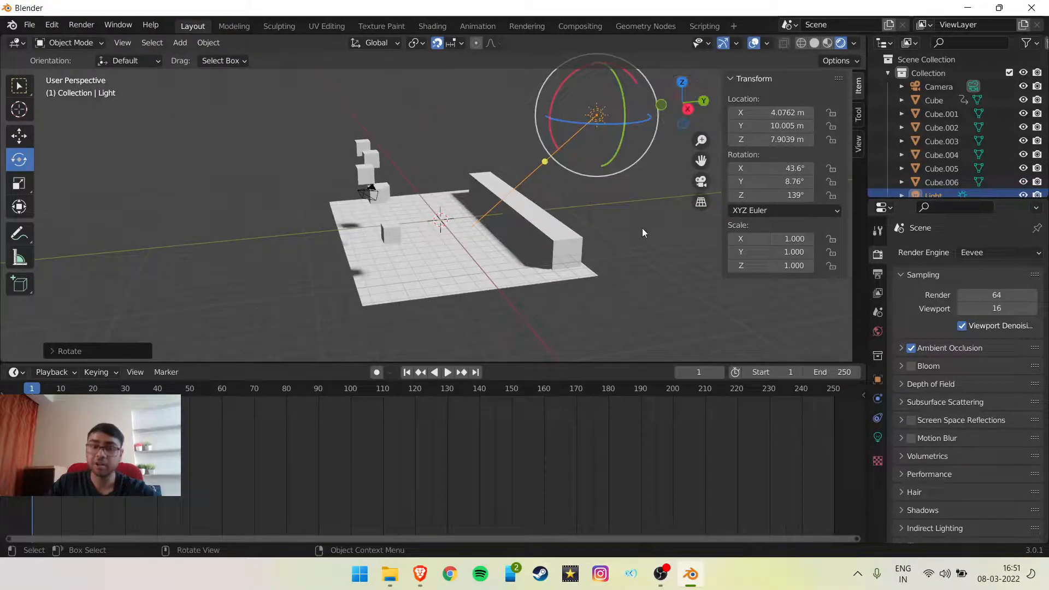
Step: Hide the viewport overlays and replace the scene world with the forest HDRI at a raised world opacity
scroll(647, 212, up, 2)
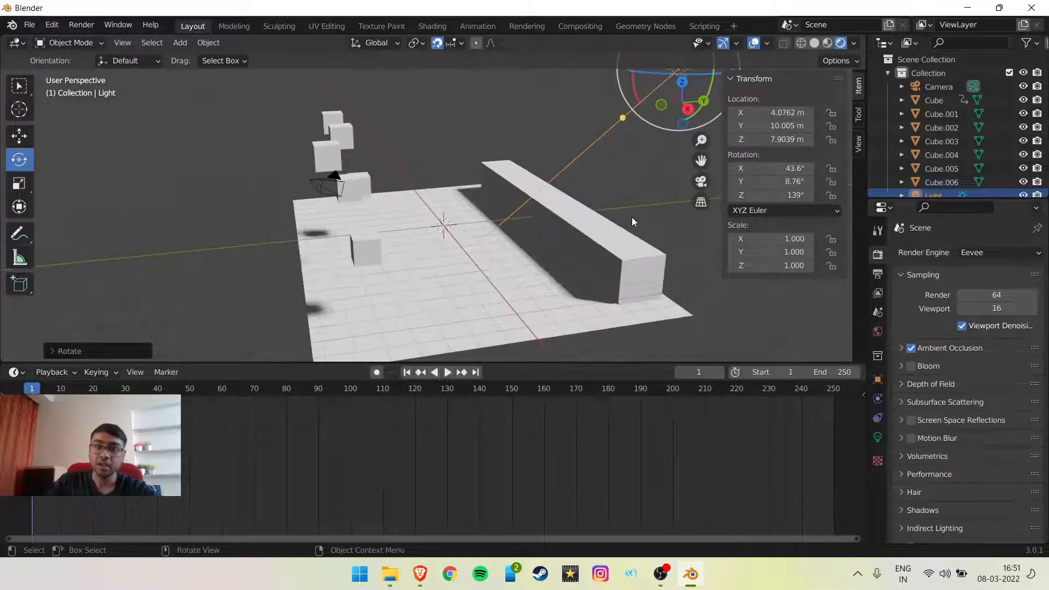
click(754, 44)
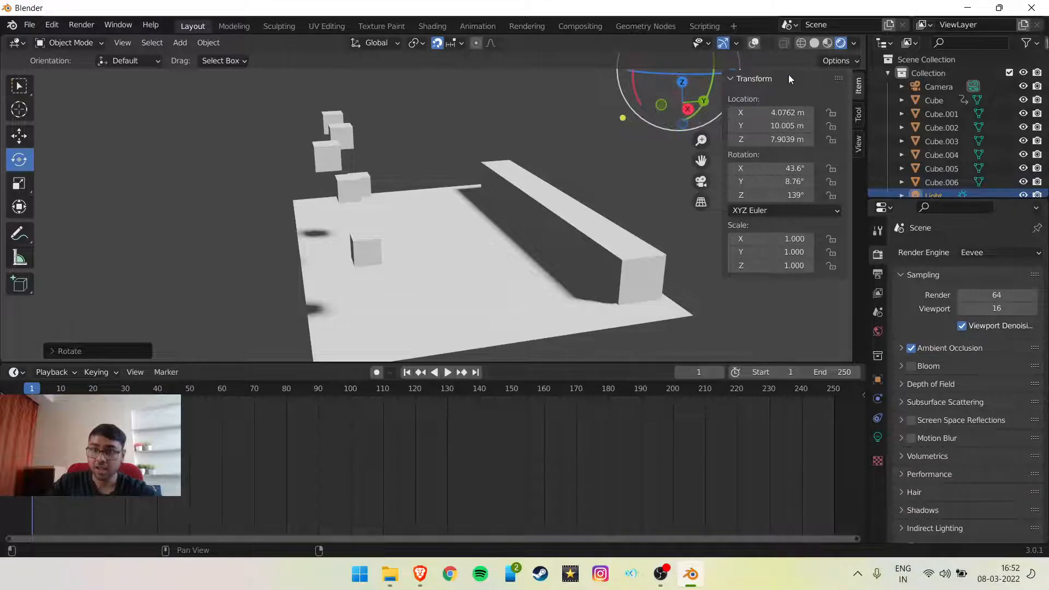
click(854, 44)
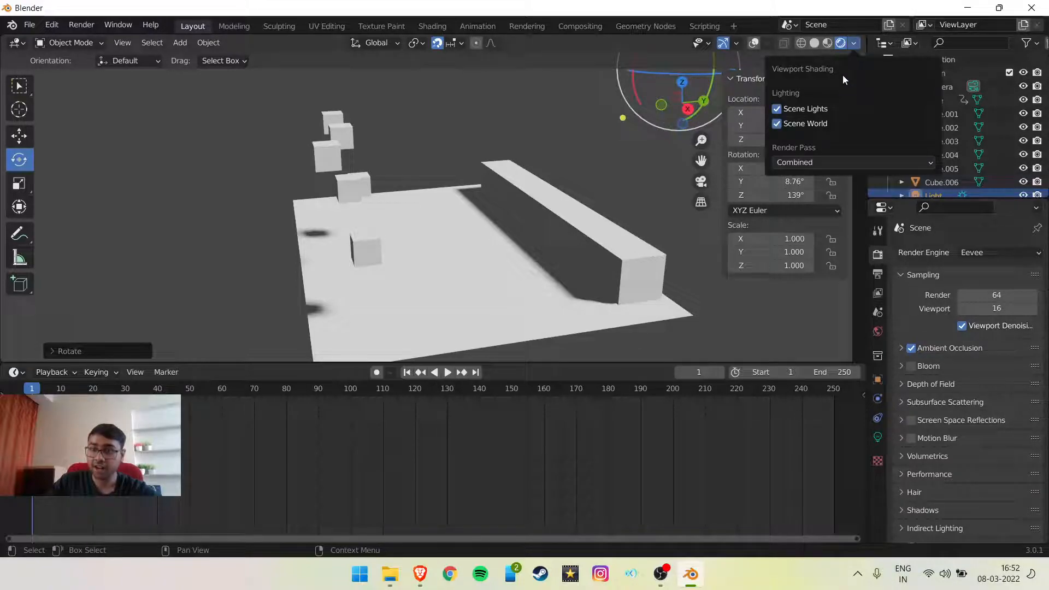
click(817, 123)
click(866, 160)
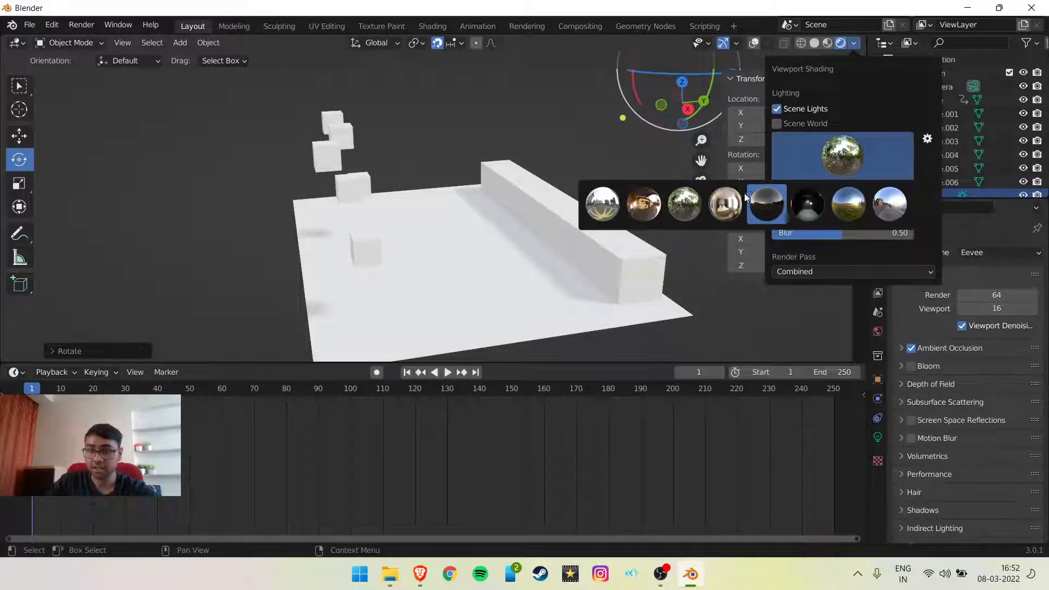
click(692, 205)
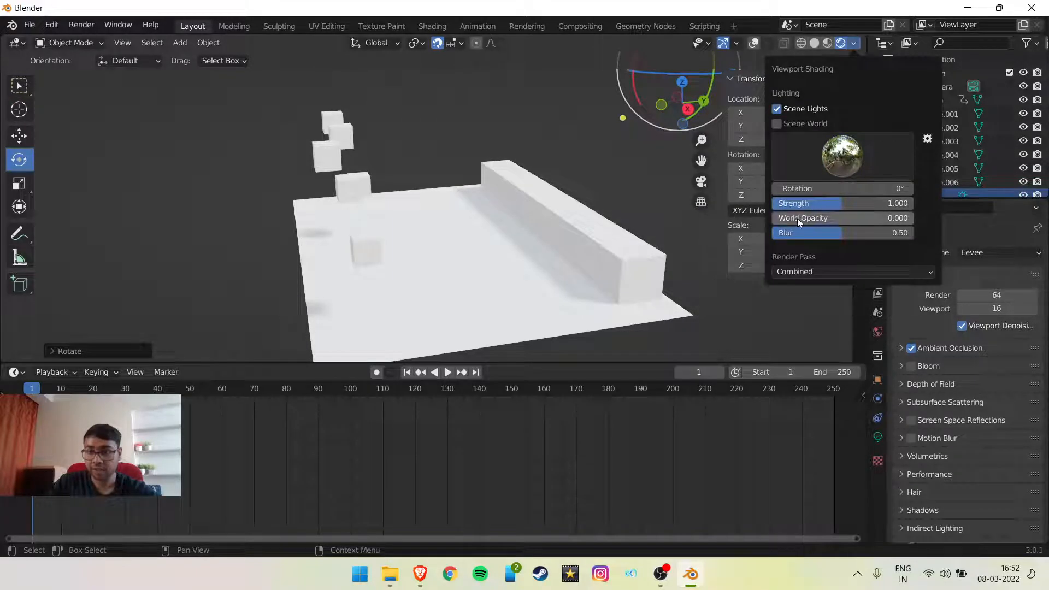
drag(799, 219, 918, 218)
Step: Deselect the light and play the simulation under the new lighting, returning to frame 1 at the end
mouse_move(676, 120)
mouse_down()
mouse_move(673, 87)
mouse_move(678, 110)
mouse_move(687, 100)
mouse_move(678, 108)
mouse_up()
scroll(556, 229, down, 3)
scroll(556, 228, up, 2)
scroll(556, 228, down, 2)
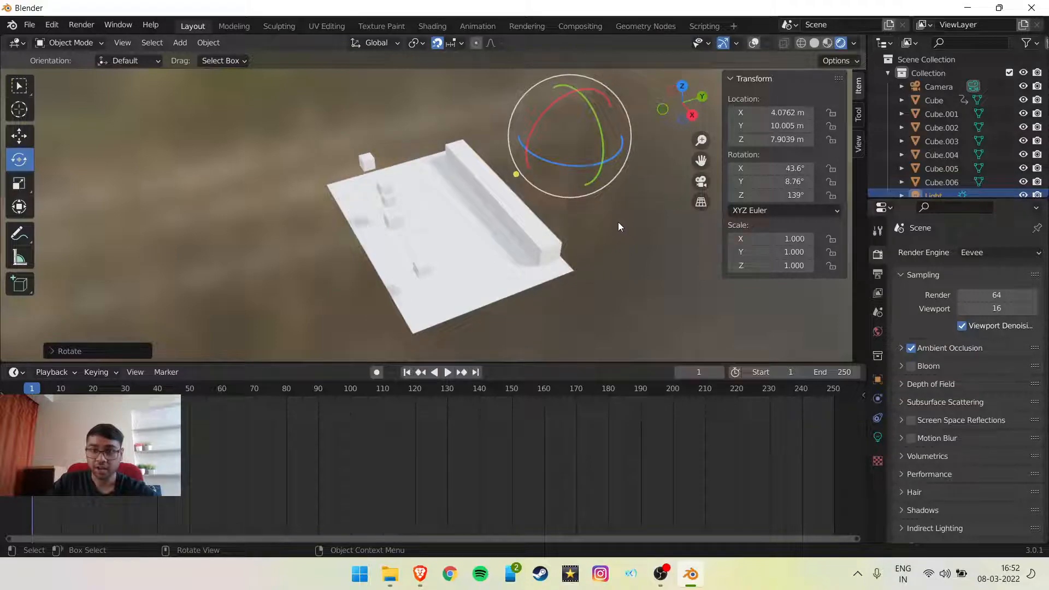
click(27, 136)
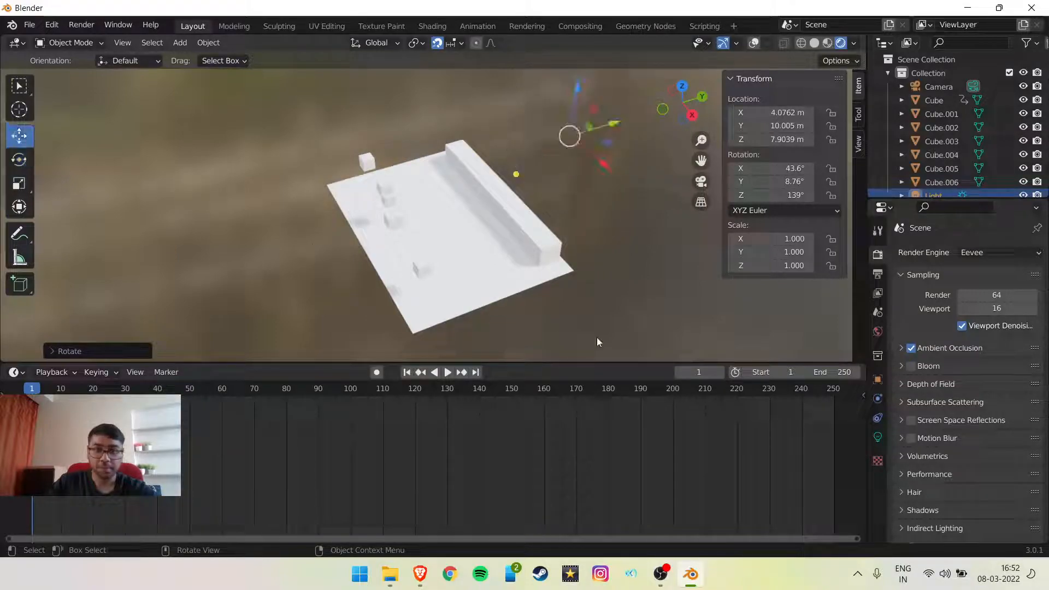
click(626, 319)
drag(673, 112, 737, 112)
click(447, 372)
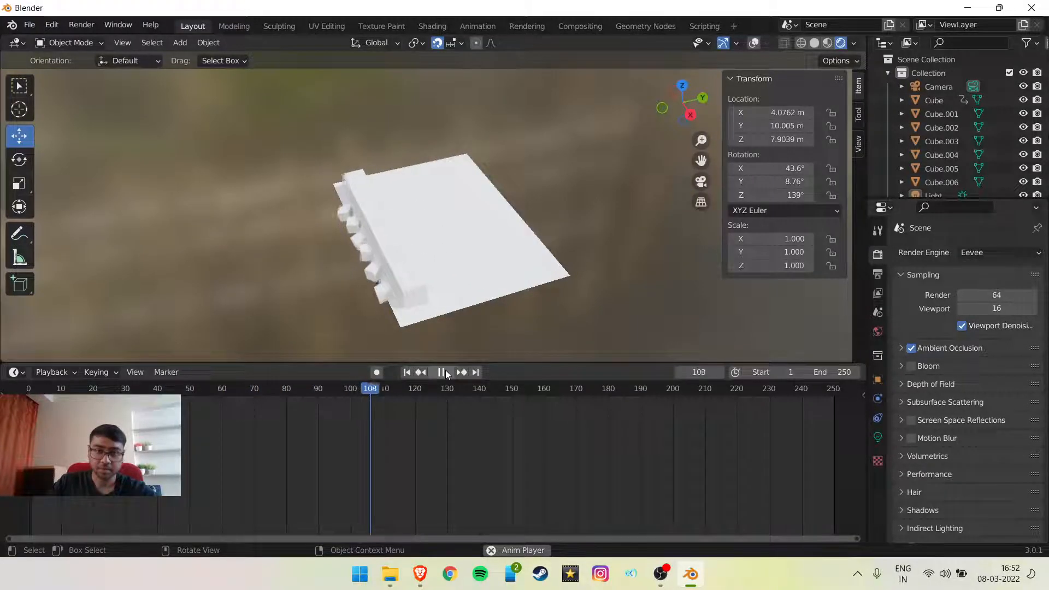
click(447, 372)
click(406, 373)
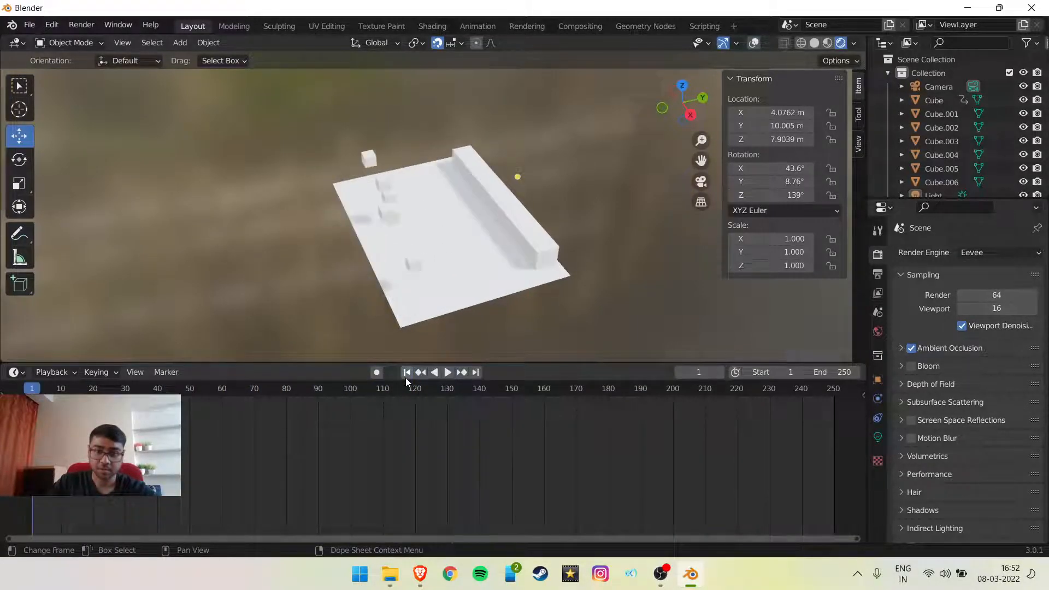
Step: Give the cube nearest the floor's front corner (Cube.006) a new material with a Diffuse BSDF surface
drag(670, 113, 628, 115)
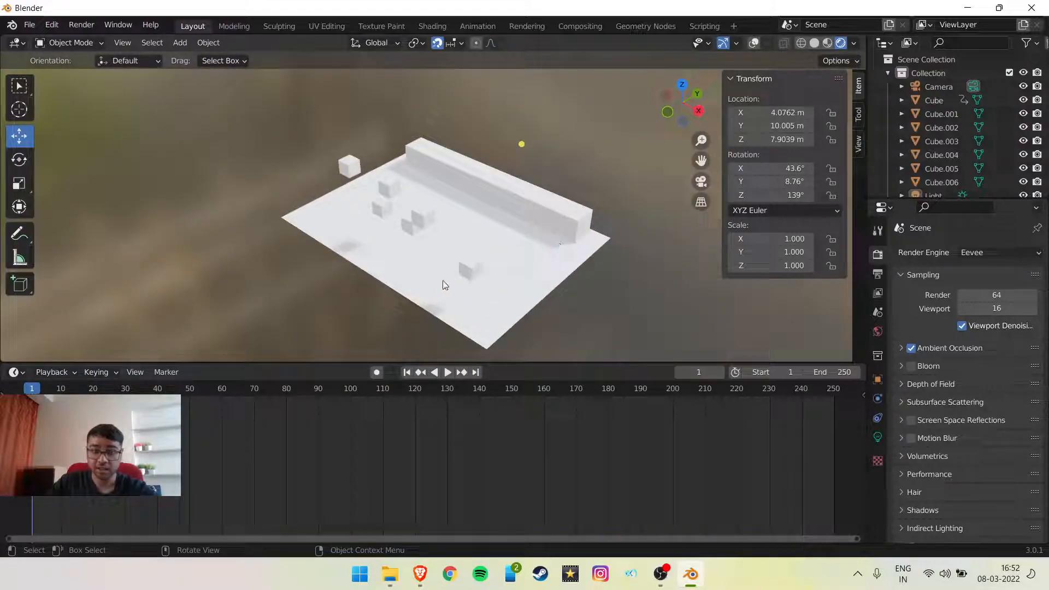
click(477, 265)
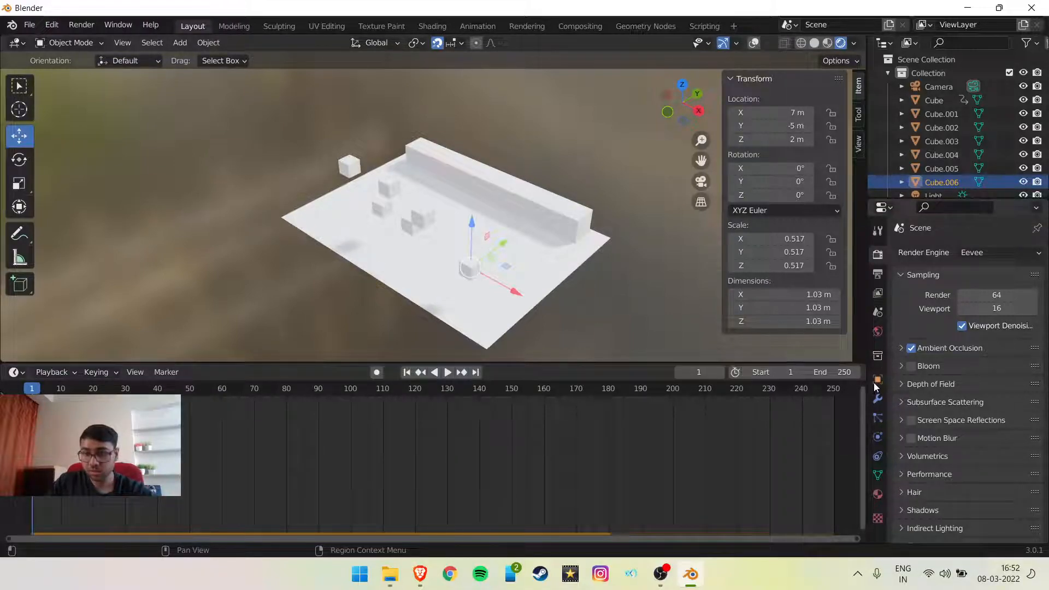
click(874, 516)
click(877, 497)
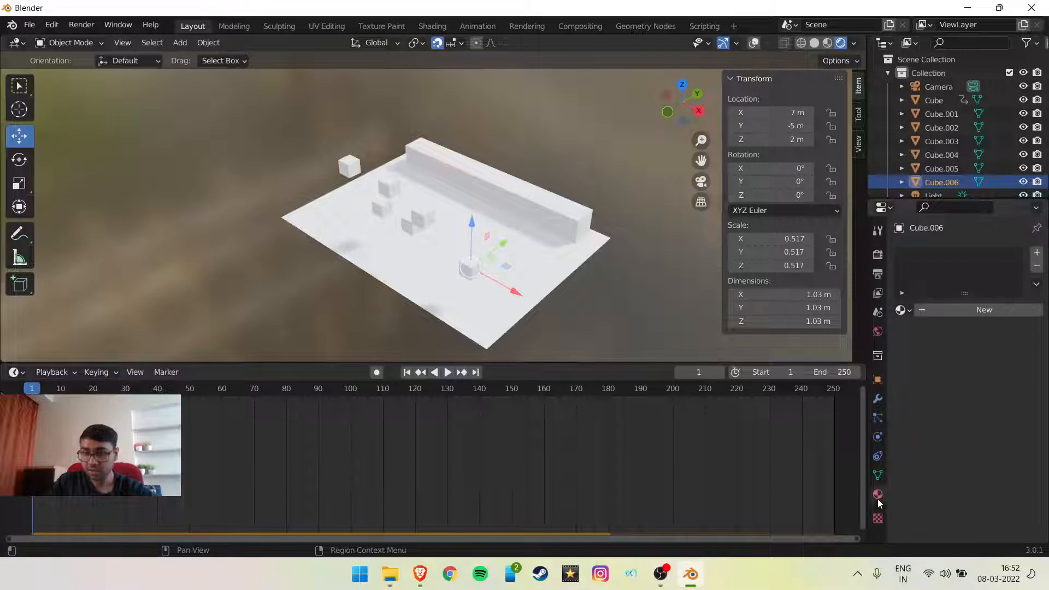
click(940, 310)
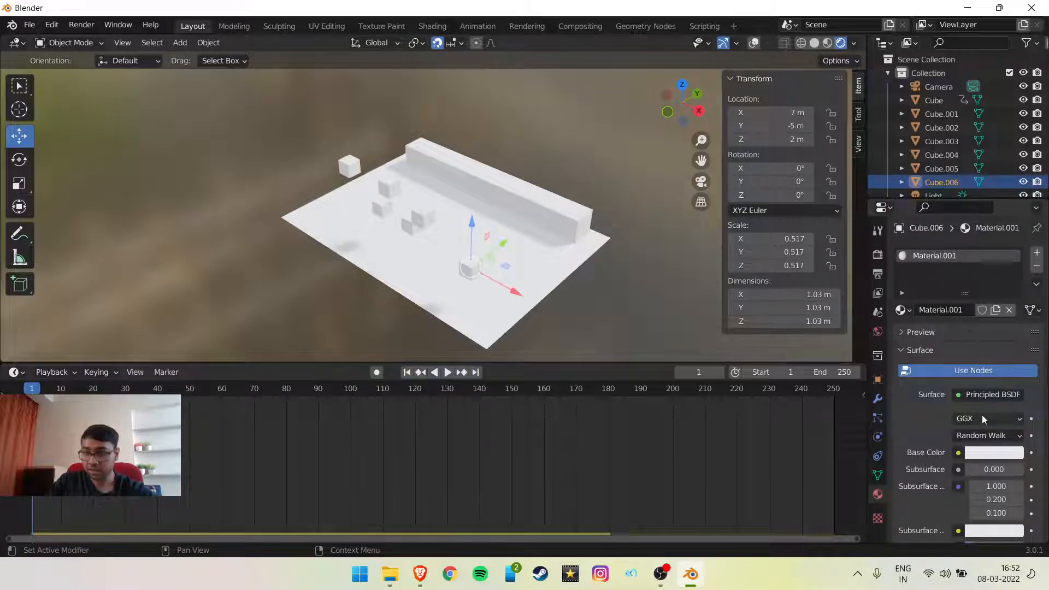
click(986, 394)
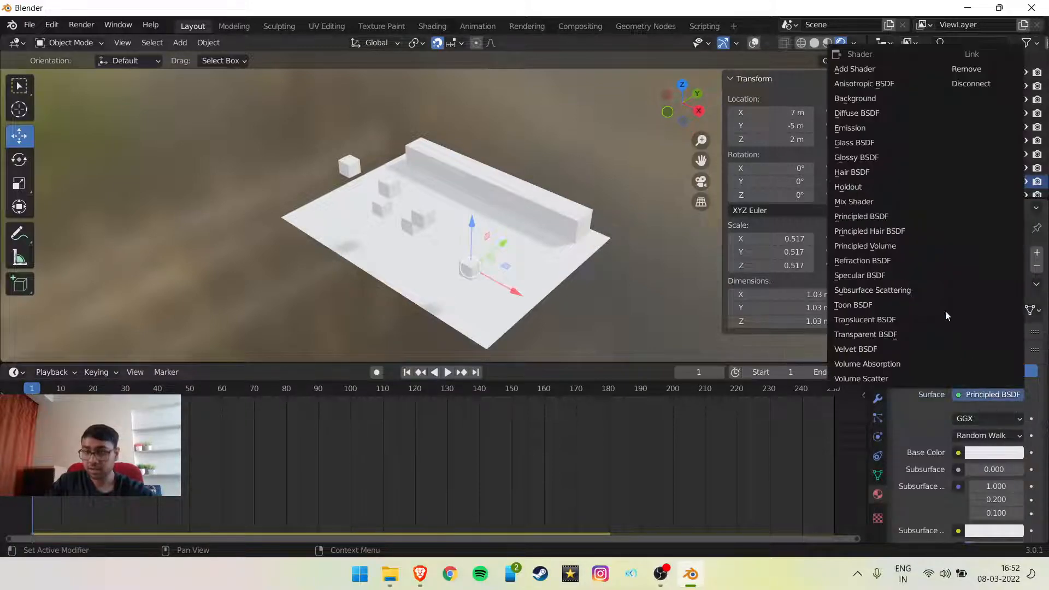
click(887, 113)
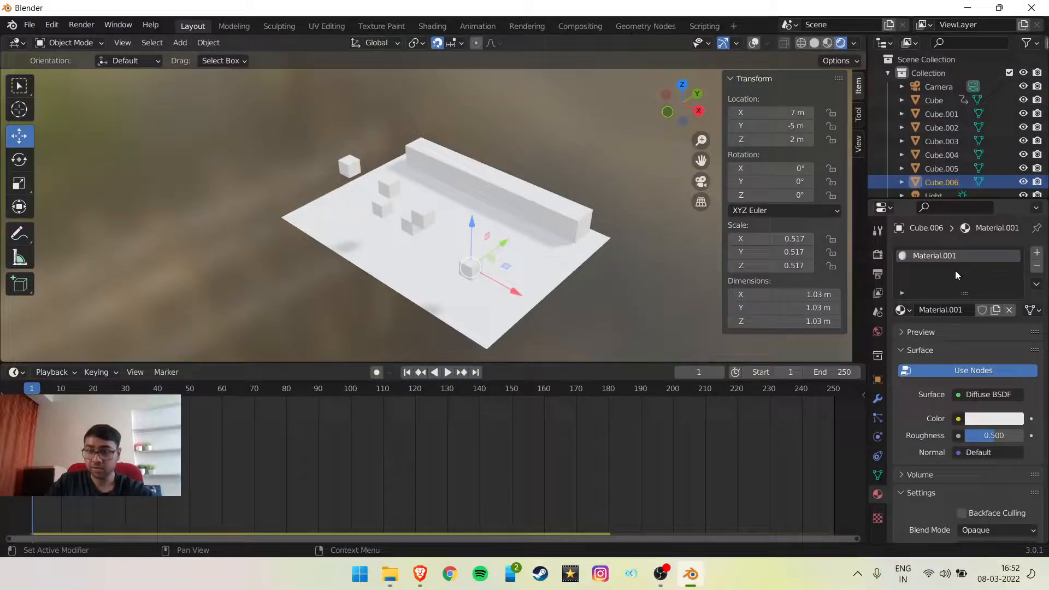
Step: Colour the cube's new material bright green and rename it "green cube"
click(985, 420)
mouse_move(965, 313)
mouse_down()
mouse_move(924, 288)
mouse_move(914, 250)
mouse_up()
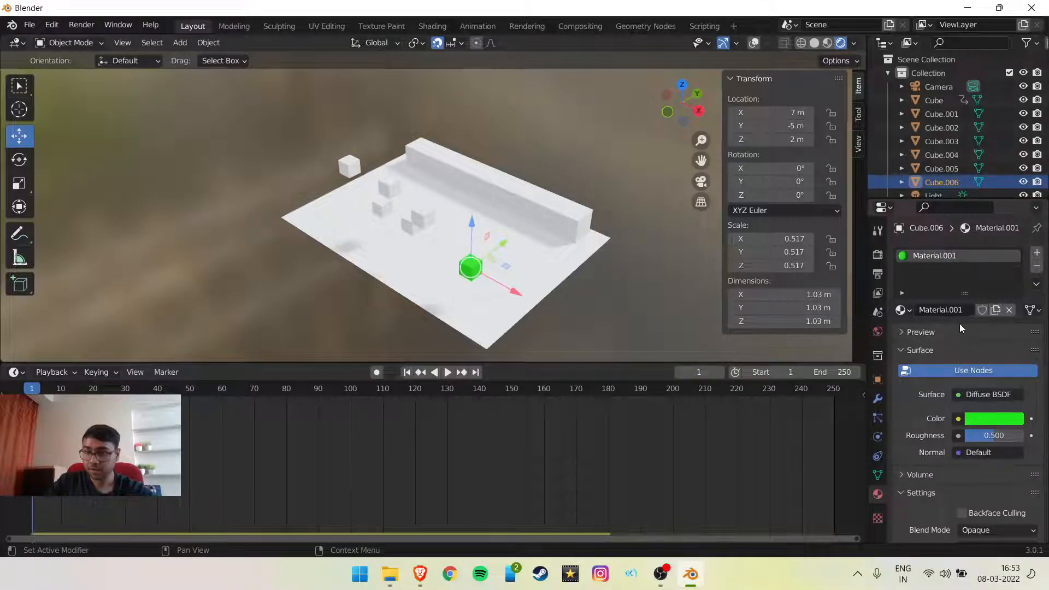
click(930, 308)
text(grre)
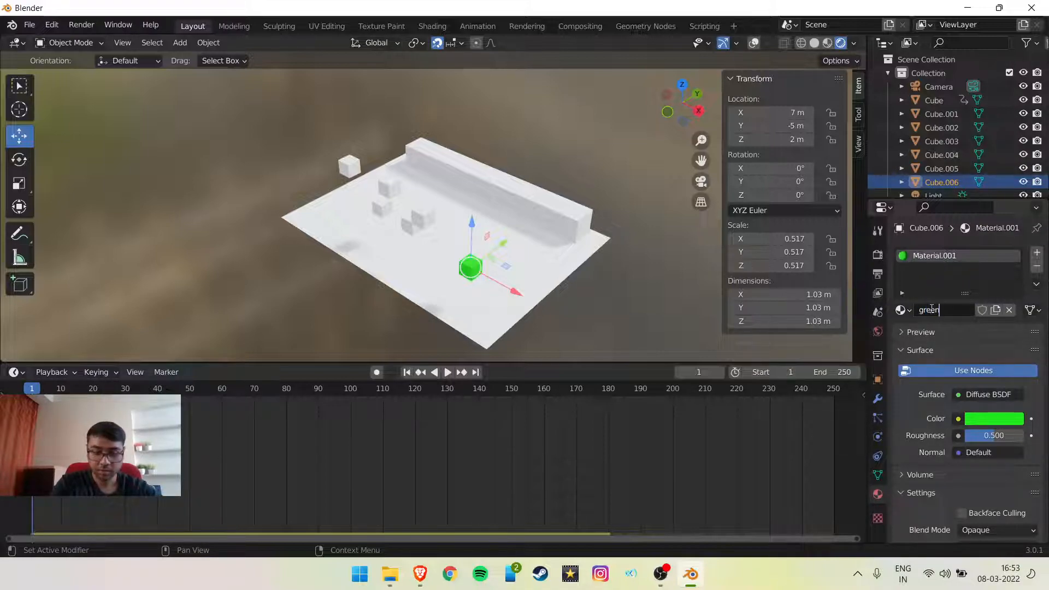
key(Return)
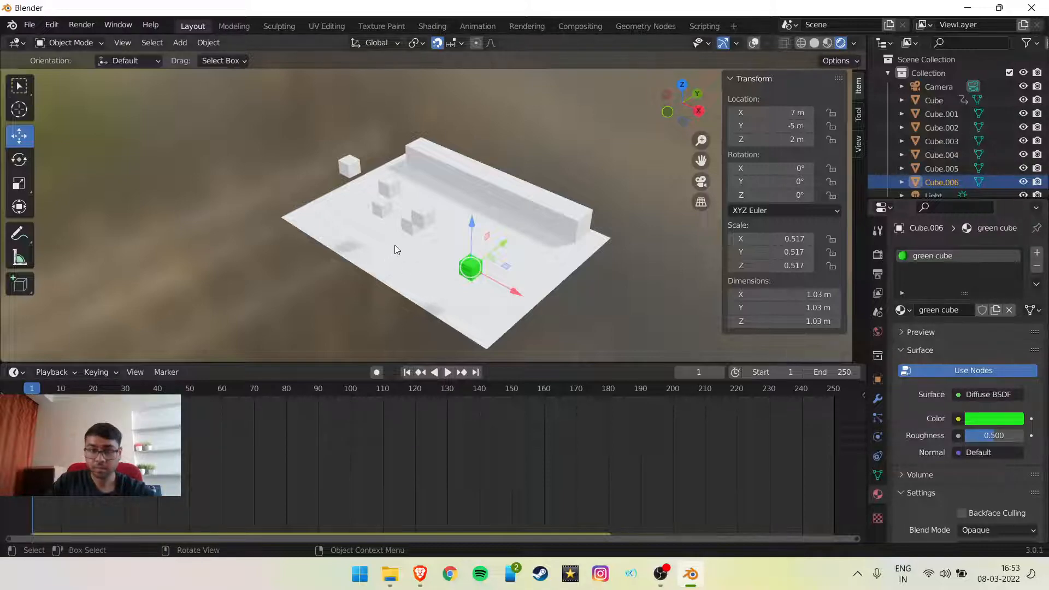
Step: Assign the existing "green cube" material to Cube.005 and Cube.004
click(417, 218)
click(900, 310)
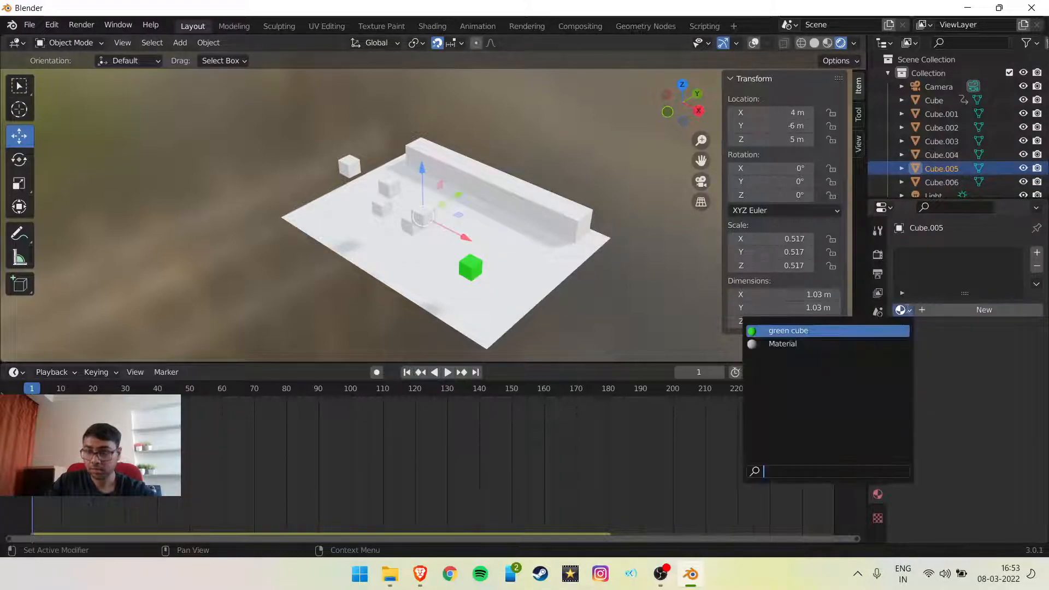
click(892, 330)
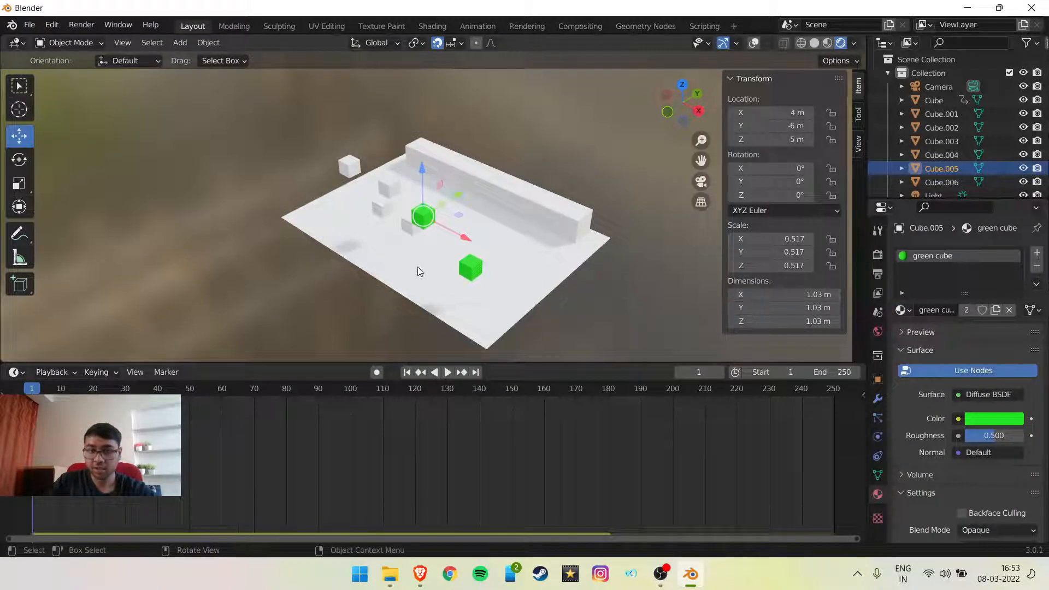
click(391, 215)
click(900, 309)
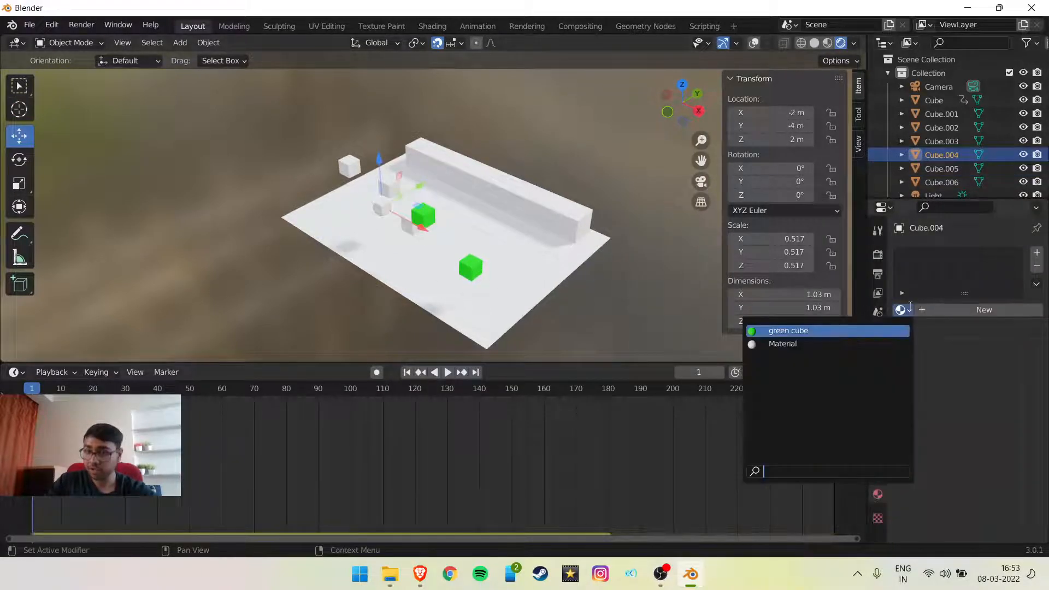
click(786, 330)
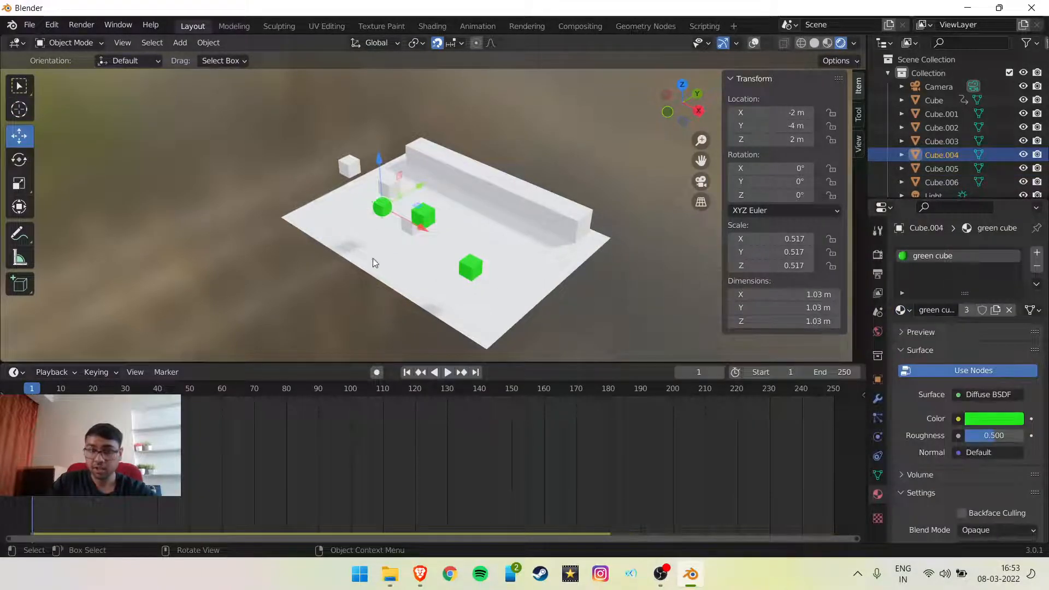
Step: Assign the "green cube" material to the three remaining white cubes, Cube.003, Cube.001 and Cube.002
click(412, 231)
click(900, 310)
click(789, 330)
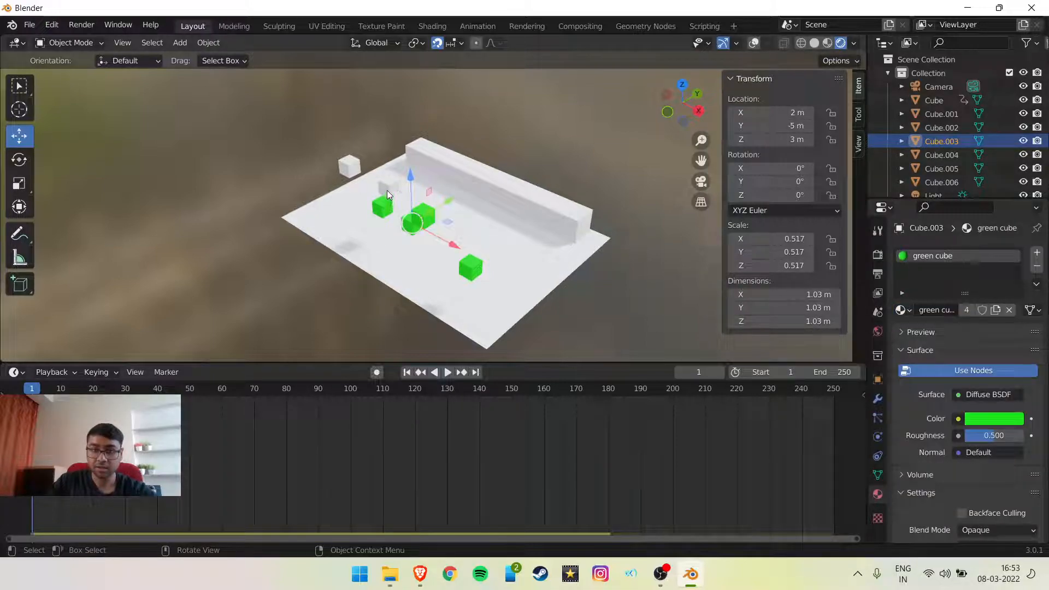
click(387, 191)
click(901, 310)
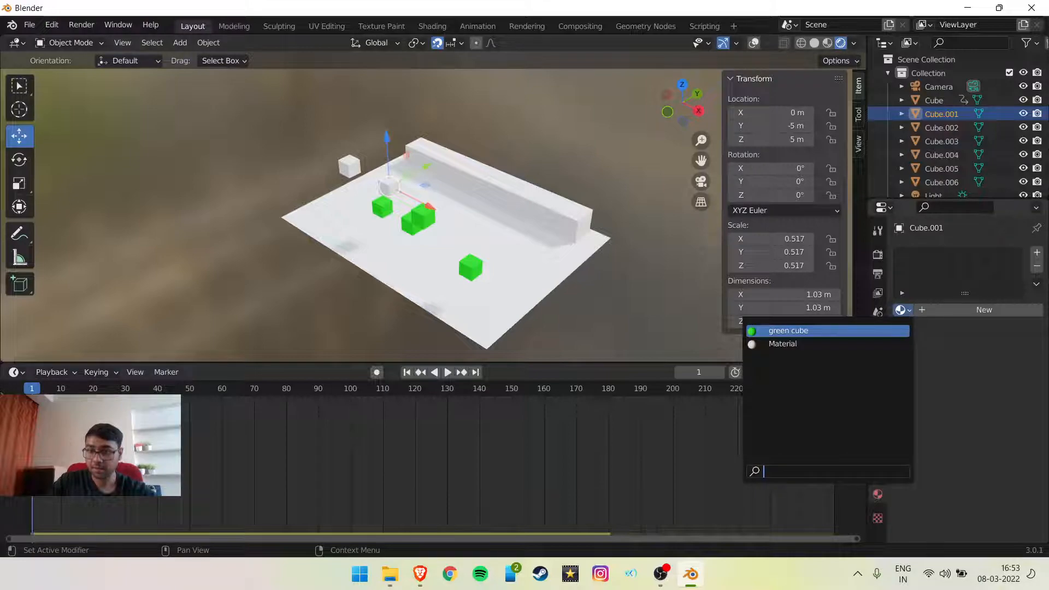
click(789, 330)
click(342, 166)
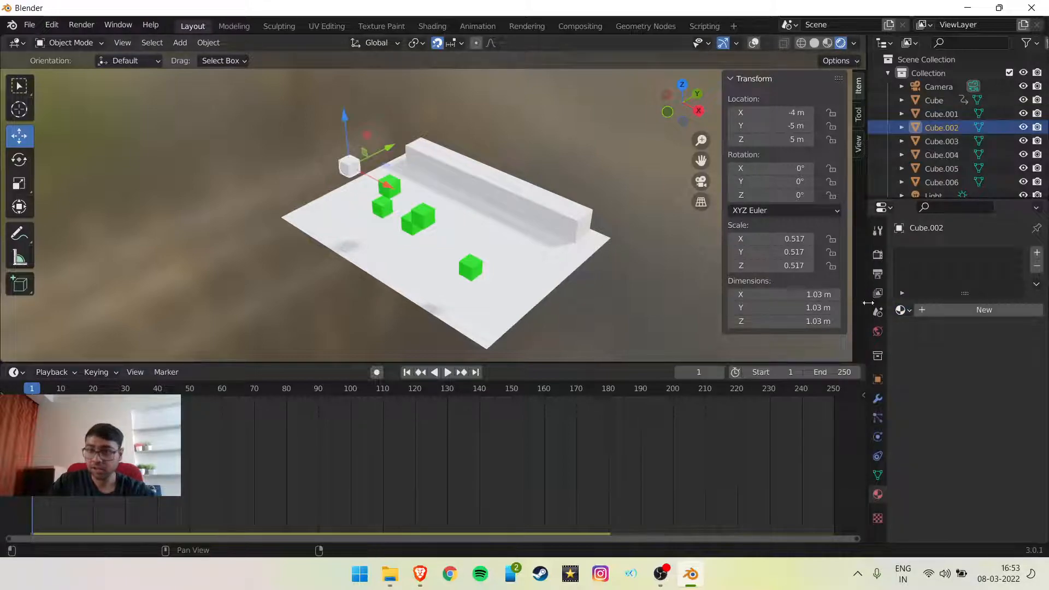
click(900, 310)
click(891, 330)
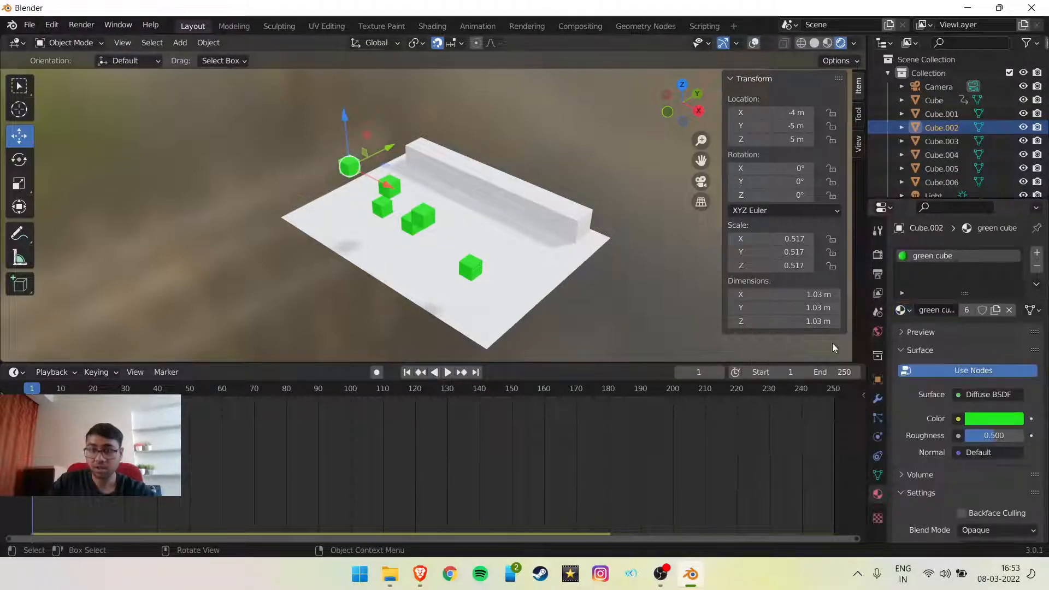
Step: Set the long bar's base colour to magenta (H 0.860, S 0.927, V 0.800) and keyframe that colour at frame 1
click(549, 206)
scroll(626, 291, up, 2)
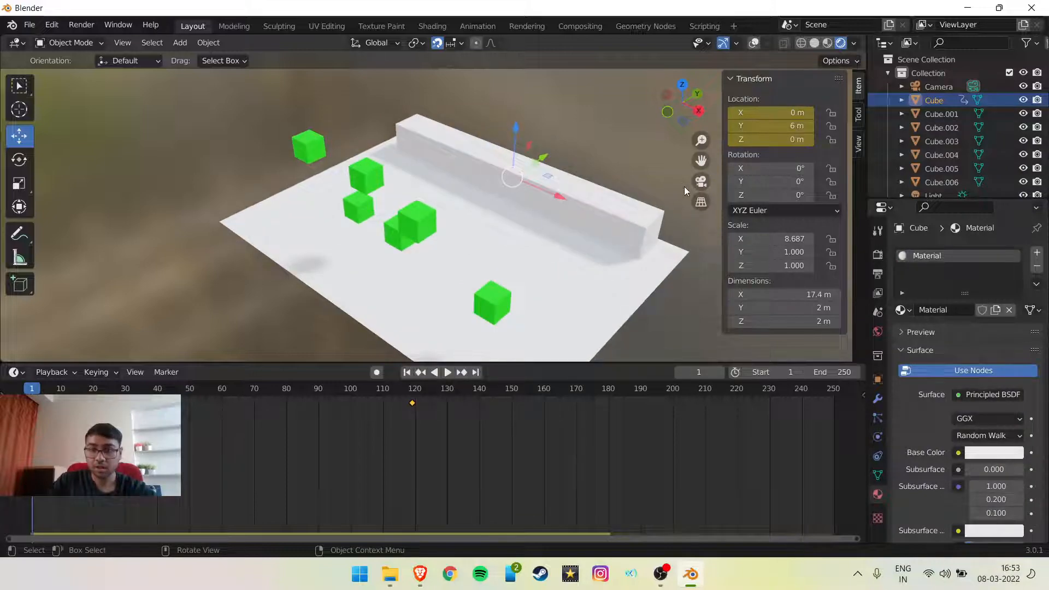
mouse_move(683, 119)
mouse_down()
mouse_move(655, 120)
mouse_move(692, 121)
mouse_up()
scroll(667, 158, down, 2)
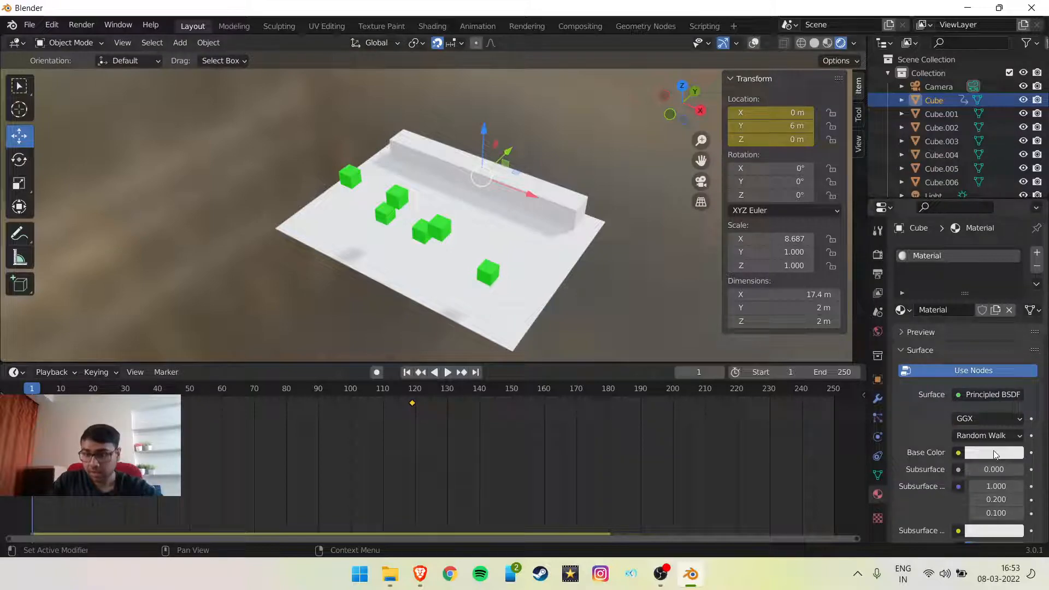
scroll(994, 455, down, 1)
click(997, 431)
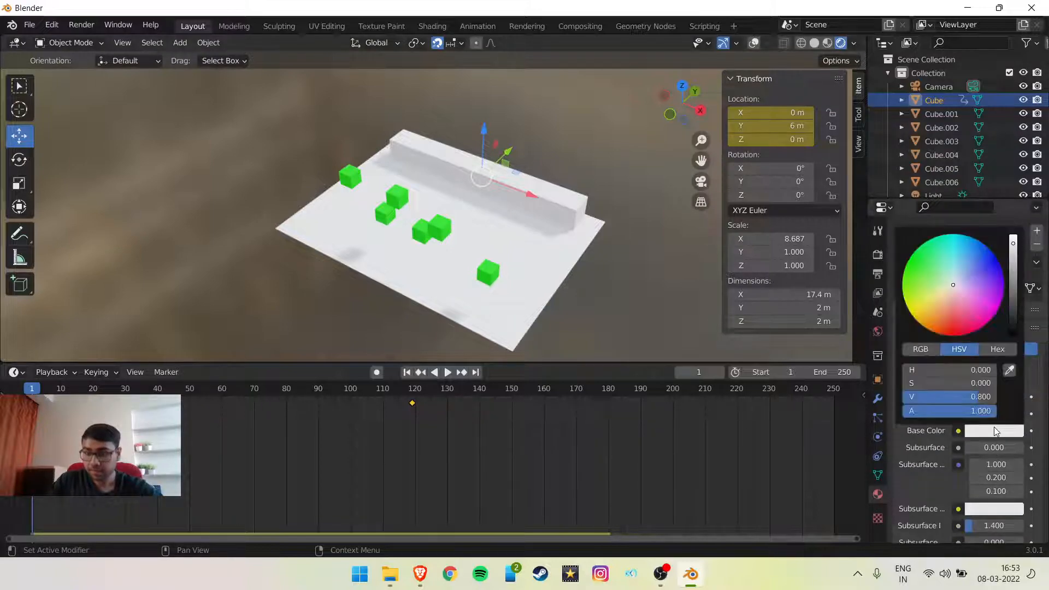
click(982, 306)
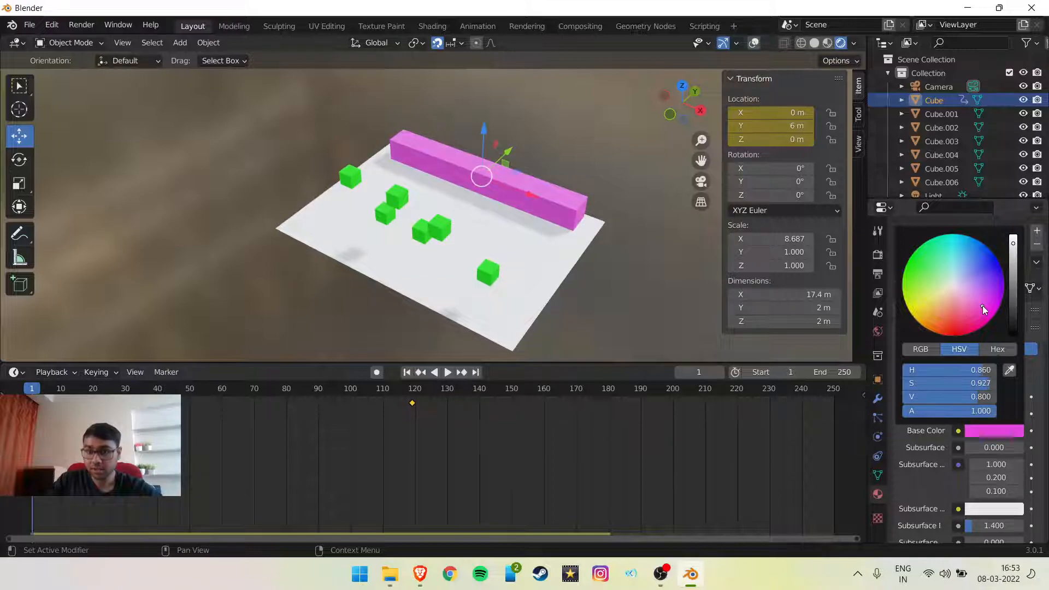
click(944, 435)
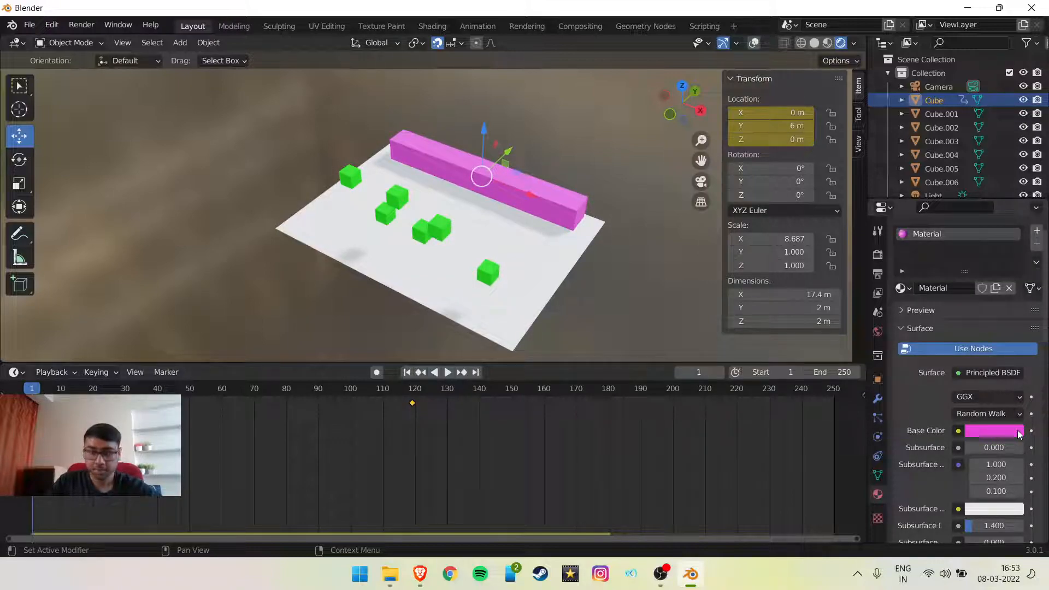
right_click(34, 405)
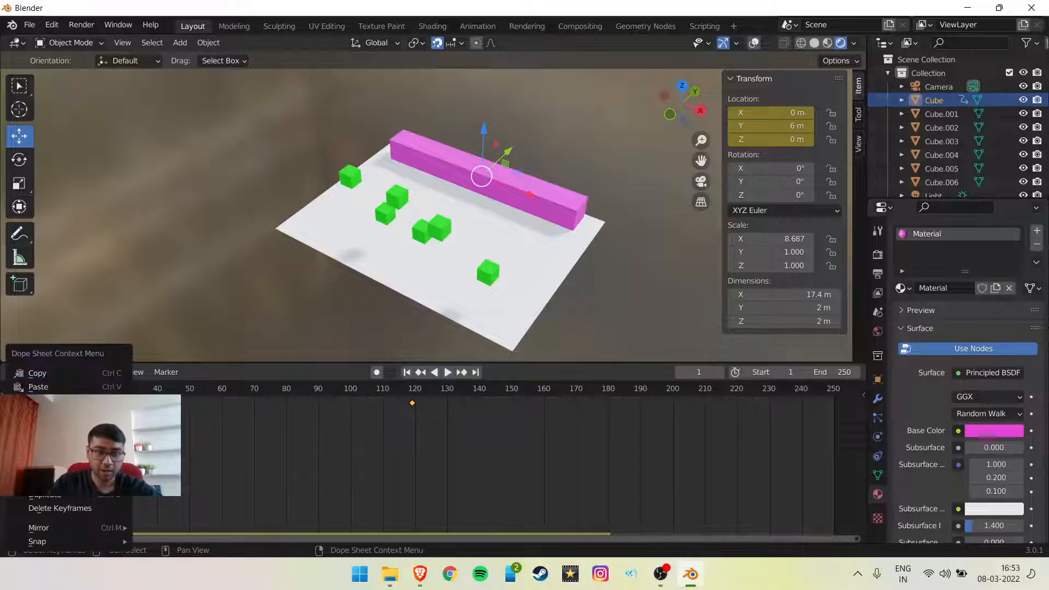
key(Escape)
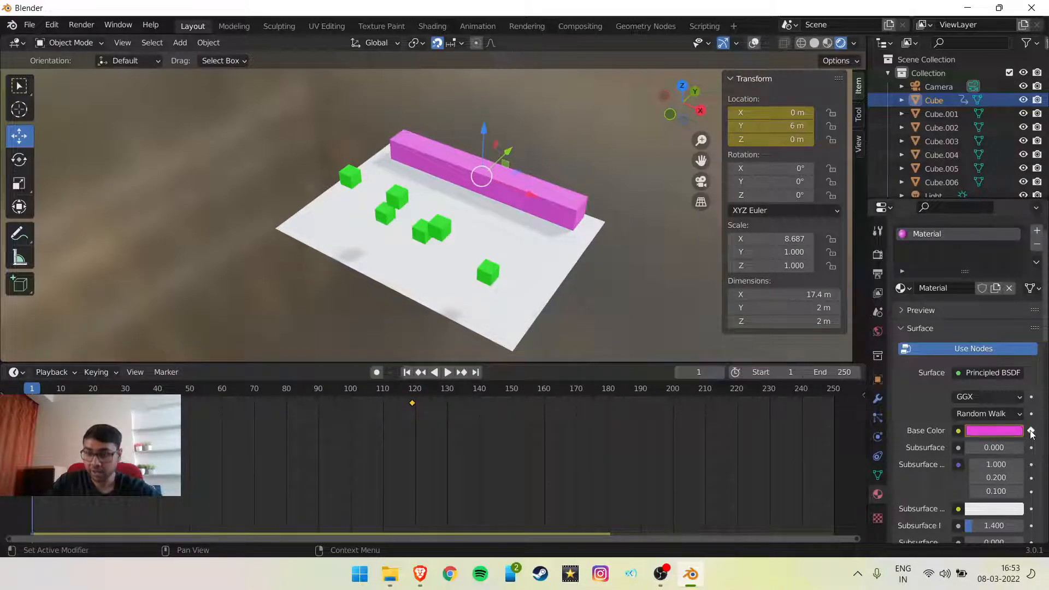
Step: At frame 119, change the bar's base colour to yellow (H 0.121, S 0.951, V 0.800) and keyframe it
drag(409, 389, 413, 389)
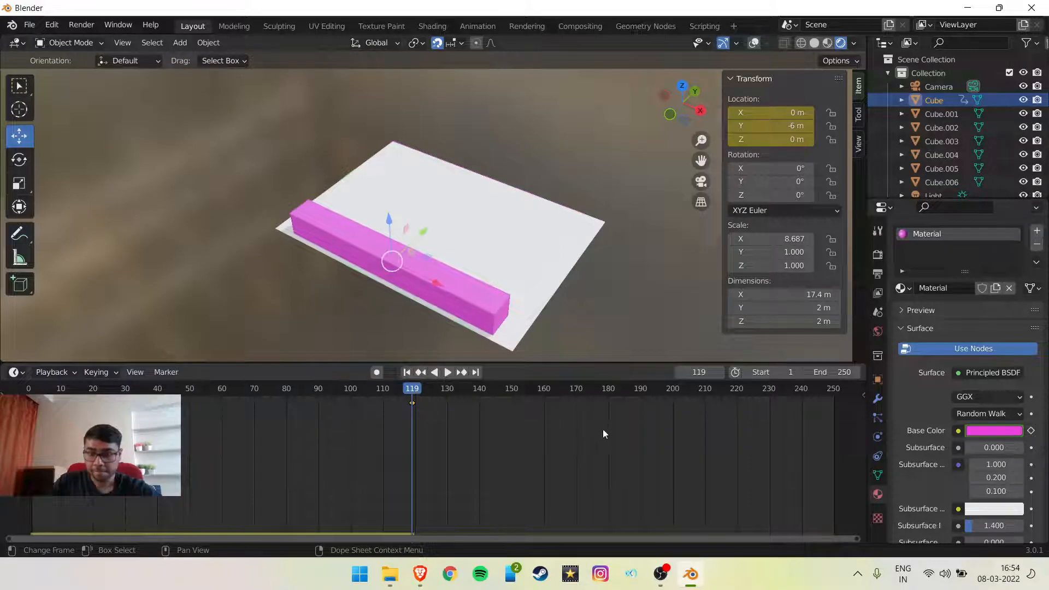
click(992, 433)
drag(930, 323, 923, 310)
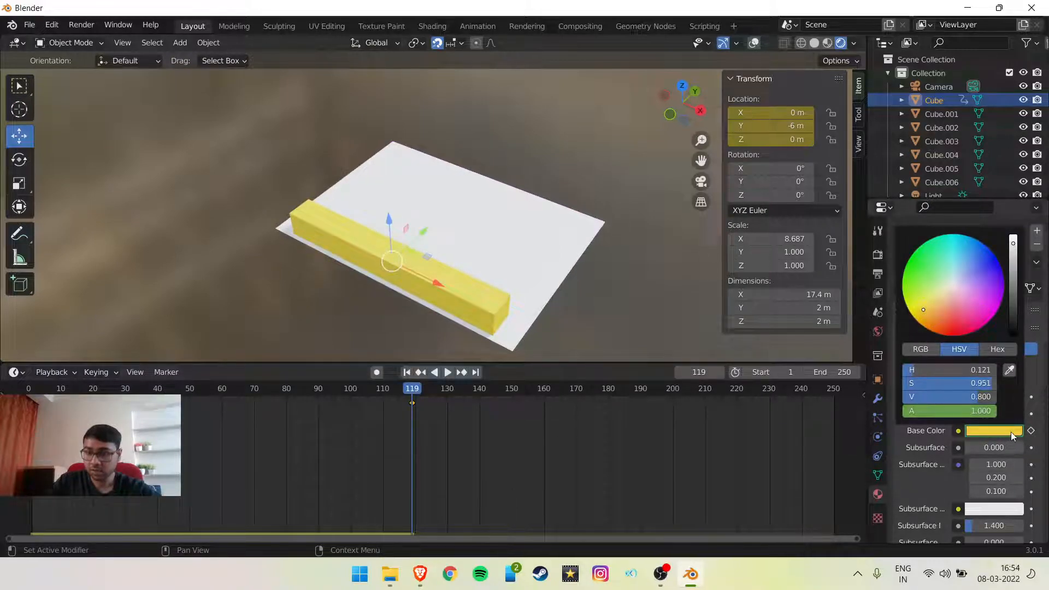
click(1030, 431)
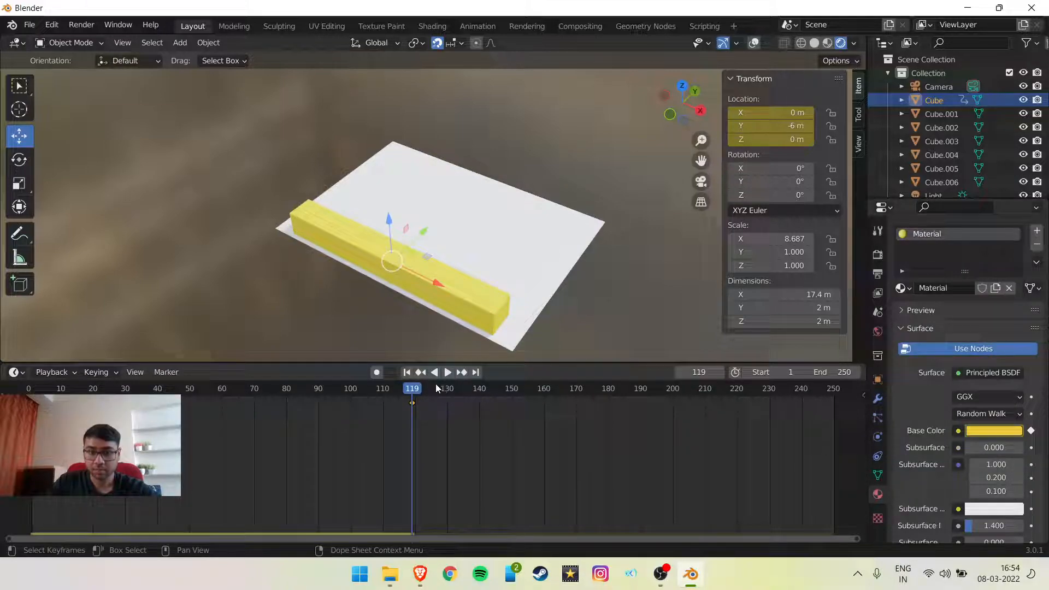
Step: Play the simulation from the first frame to check the bar's colour change, and return to frame 1
click(406, 372)
click(447, 372)
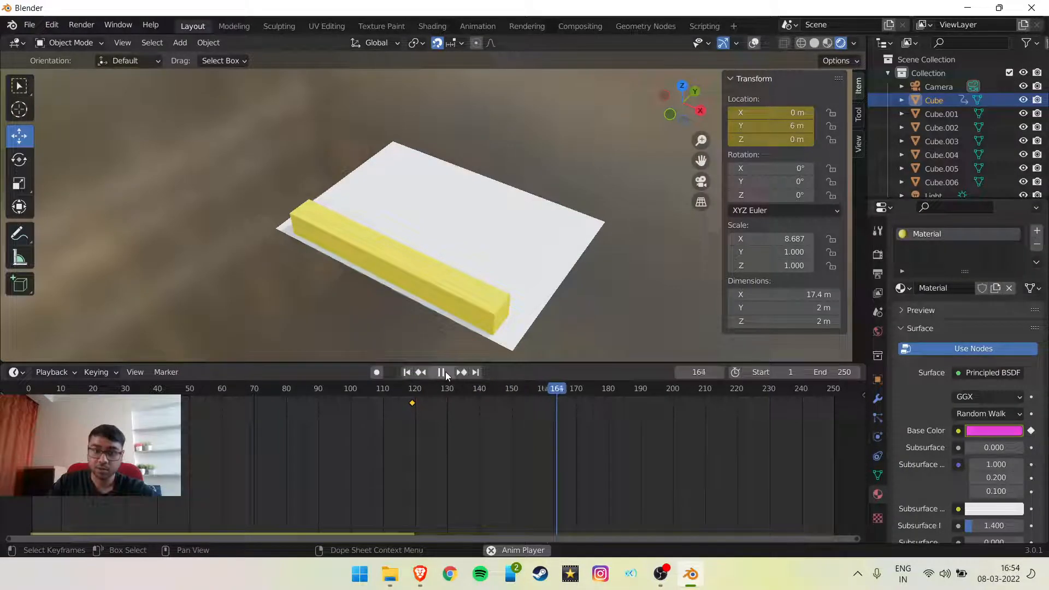
click(407, 372)
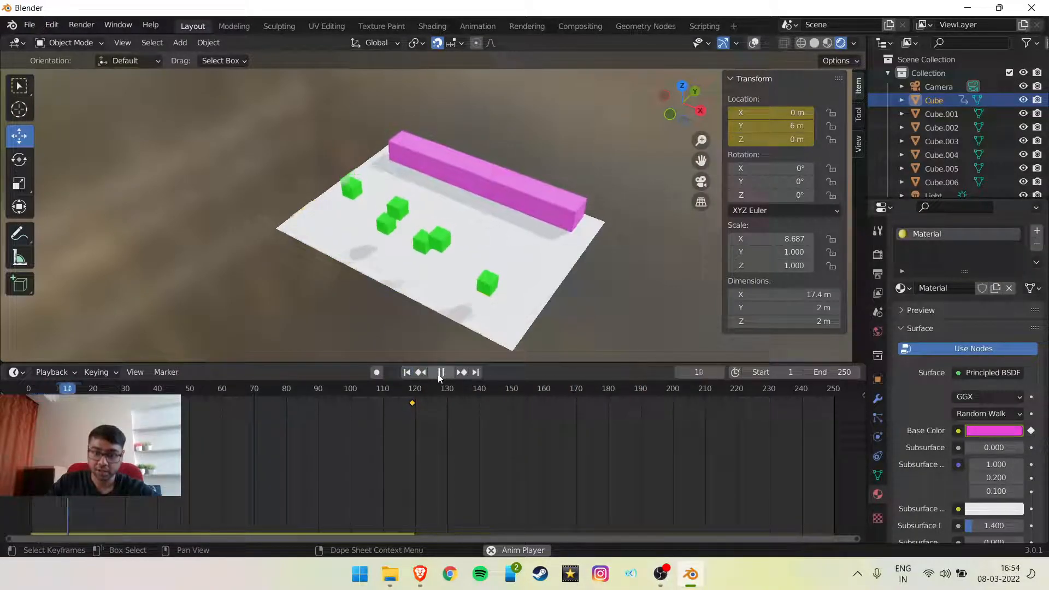
key(space)
click(409, 371)
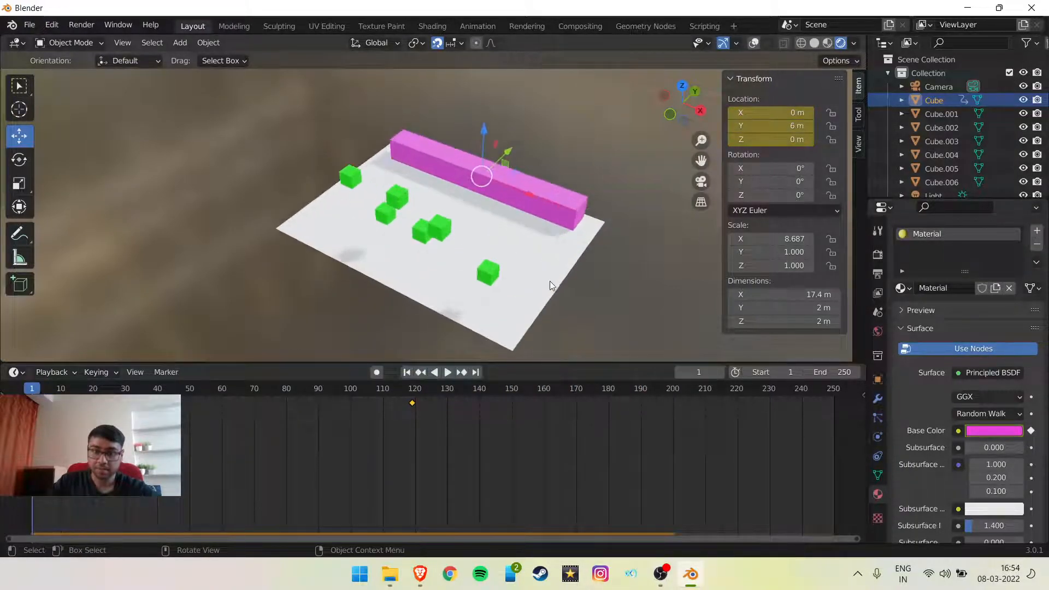
Step: Review the whole animation from the short end of the bar, stop playback and rewind to frame 1
drag(690, 117, 626, 119)
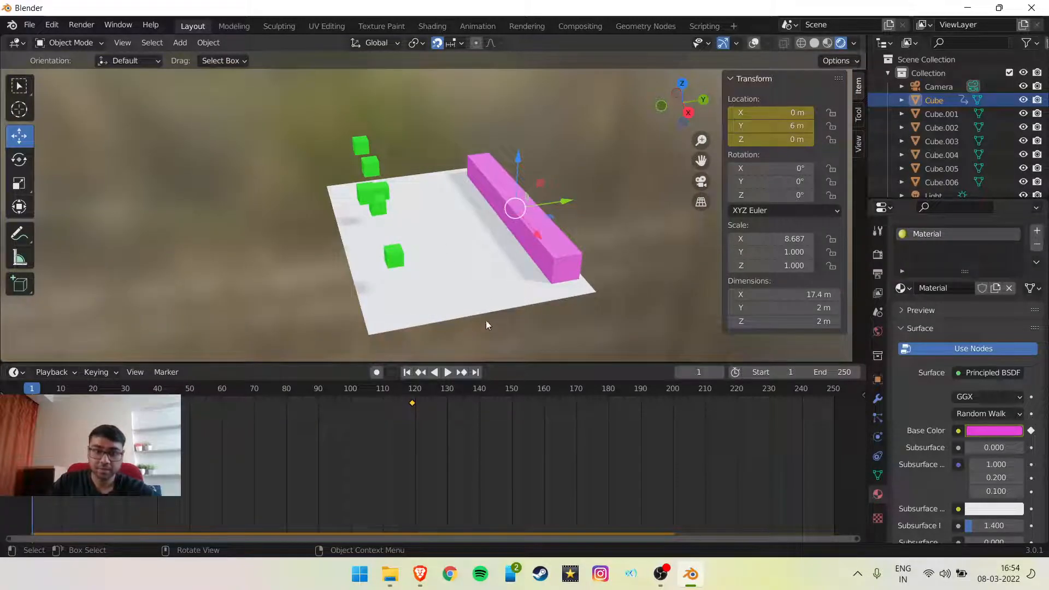
scroll(444, 342, up, 1)
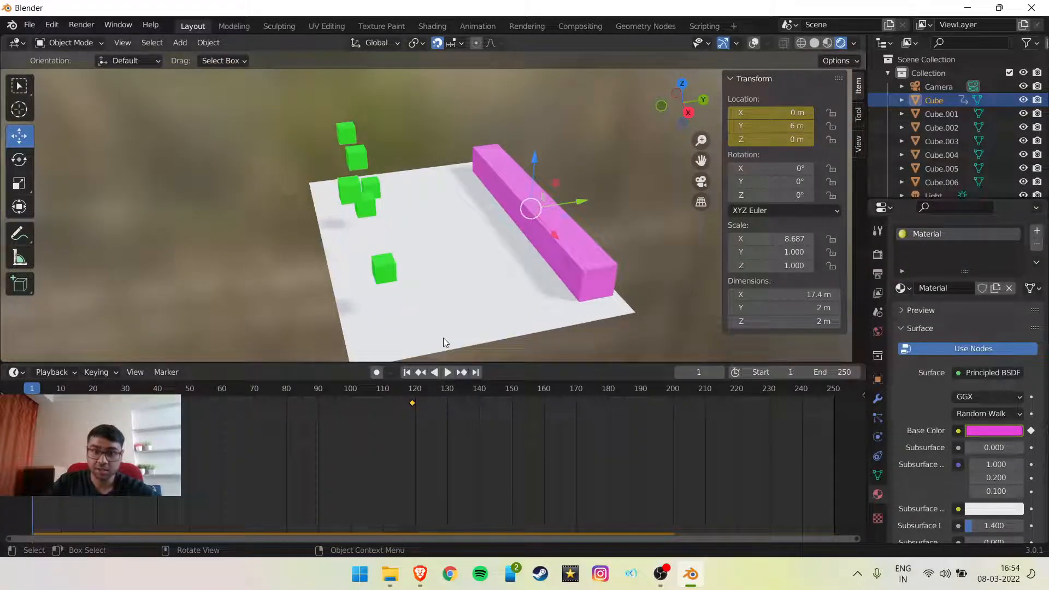
drag(693, 122, 693, 115)
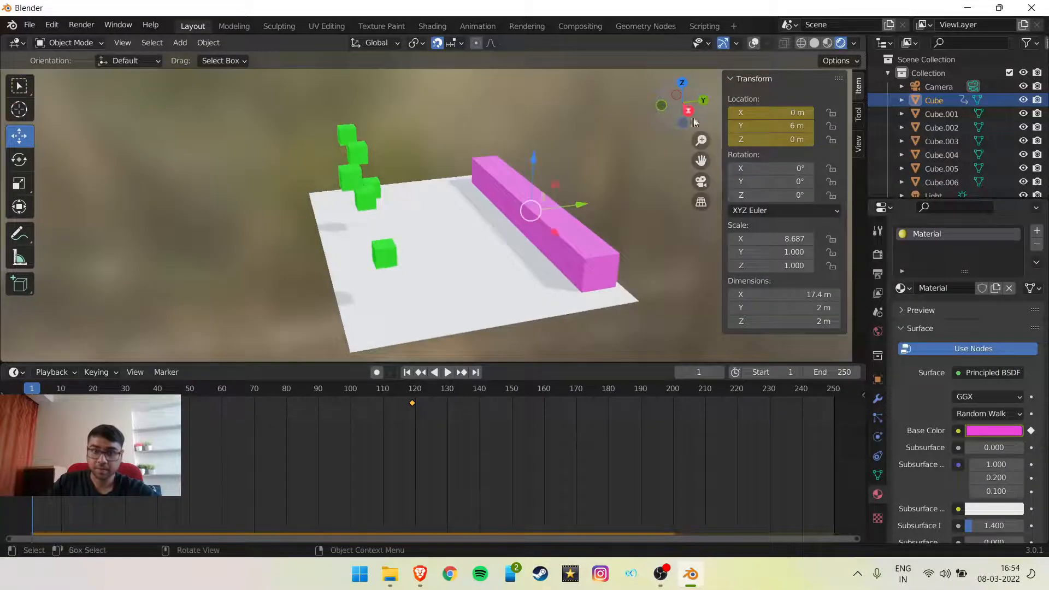
click(448, 372)
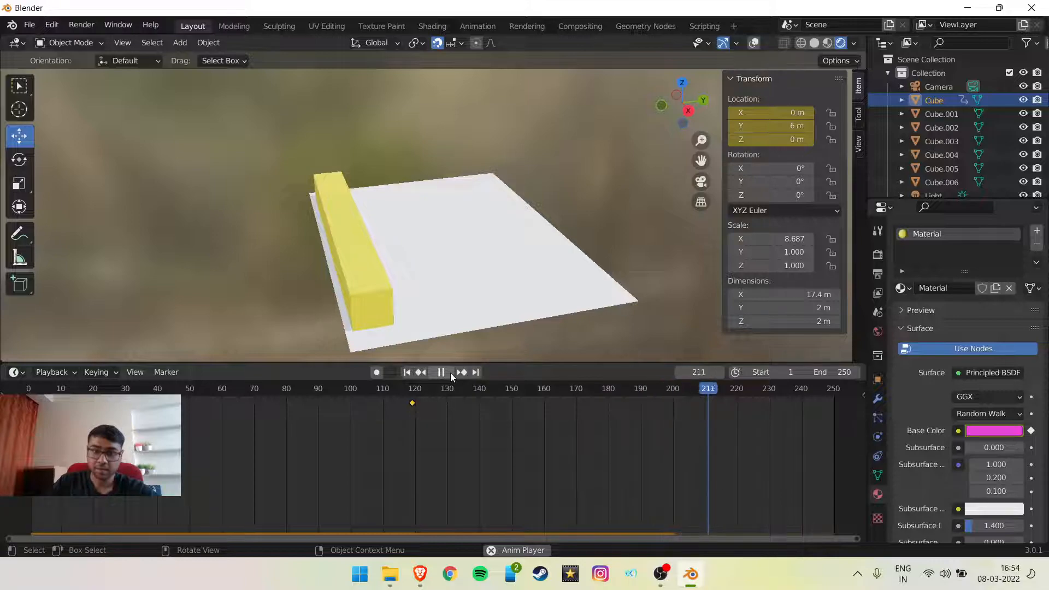
click(450, 373)
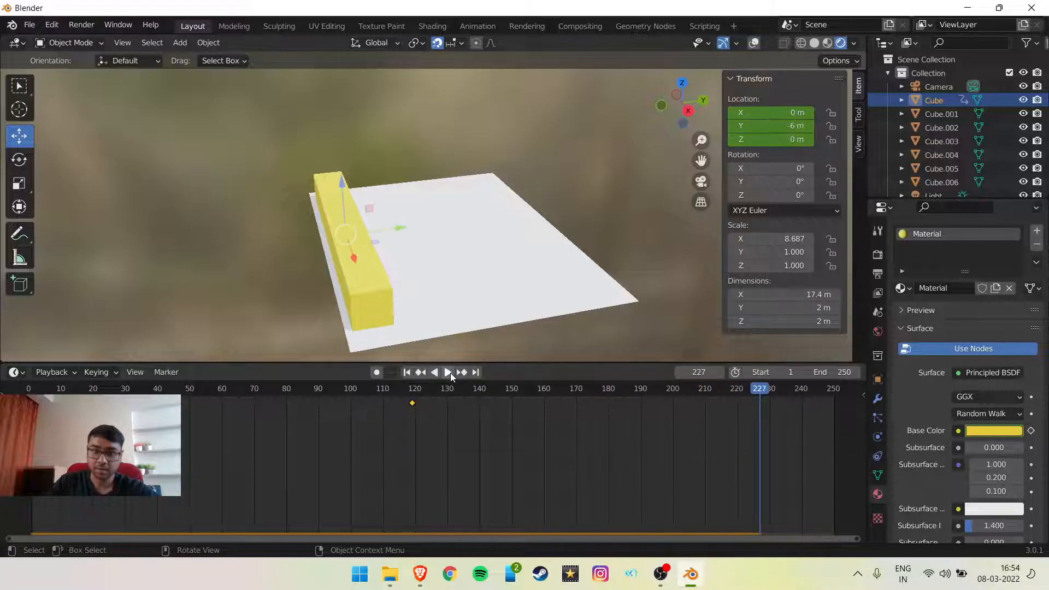
click(406, 373)
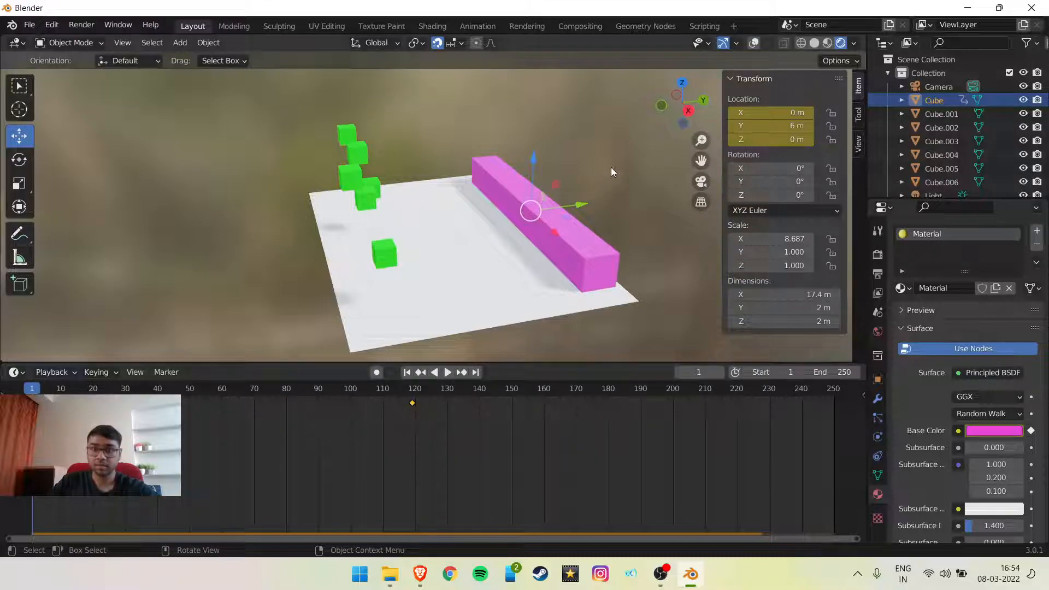
click(660, 573)
click(1038, 469)
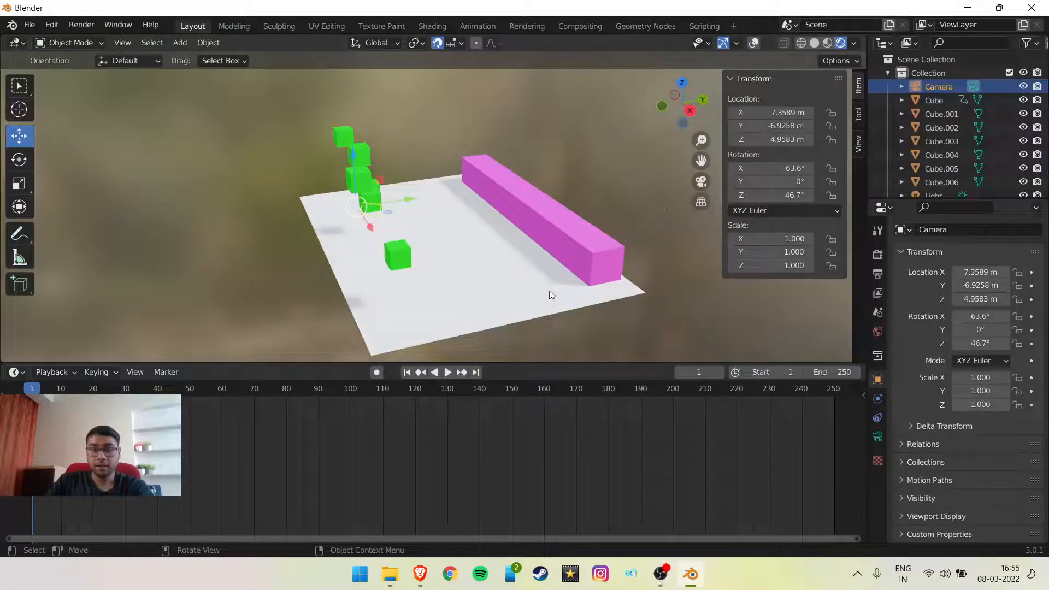
Step: Play the finished simulation once more with the camera selected, stop it and rewind to the start
click(446, 373)
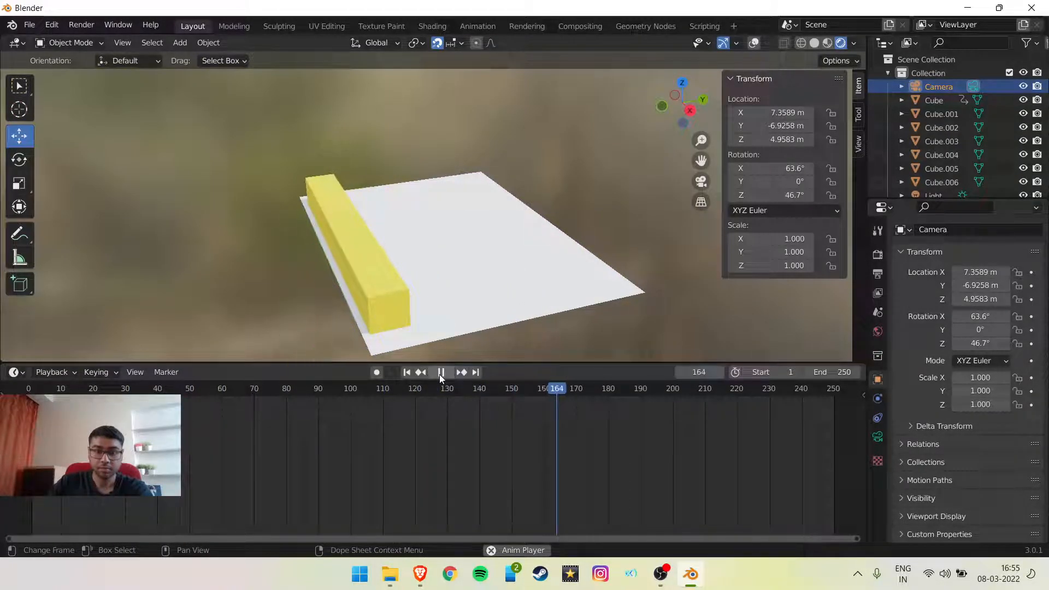
click(440, 373)
click(407, 372)
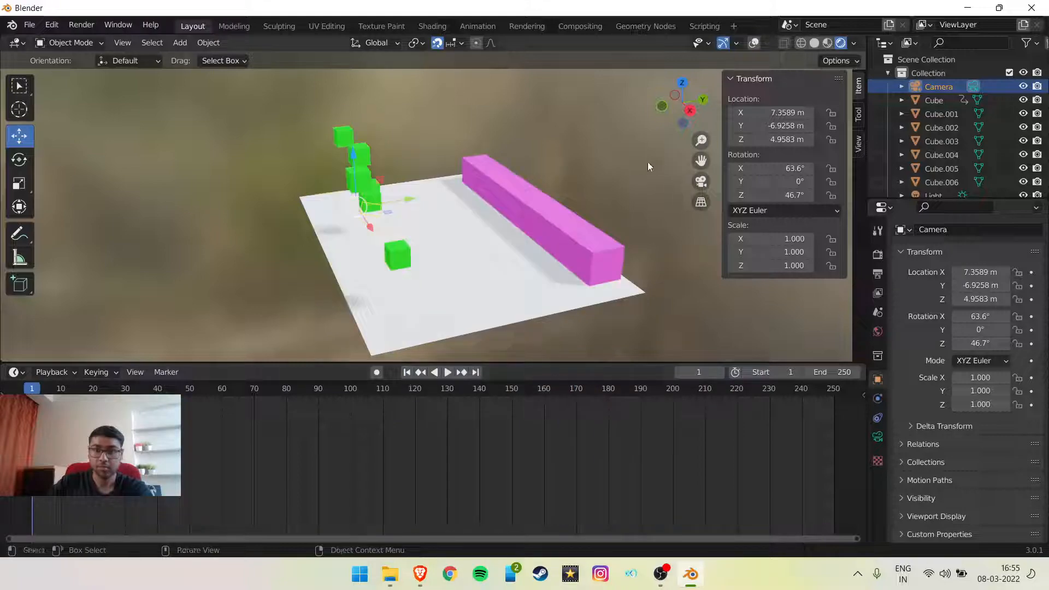
click(661, 574)
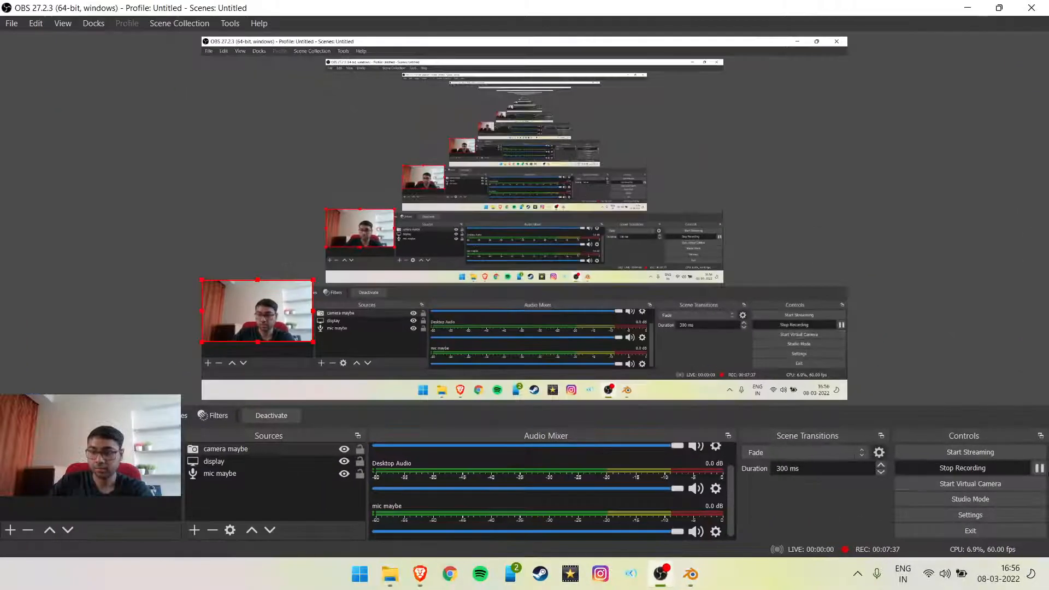